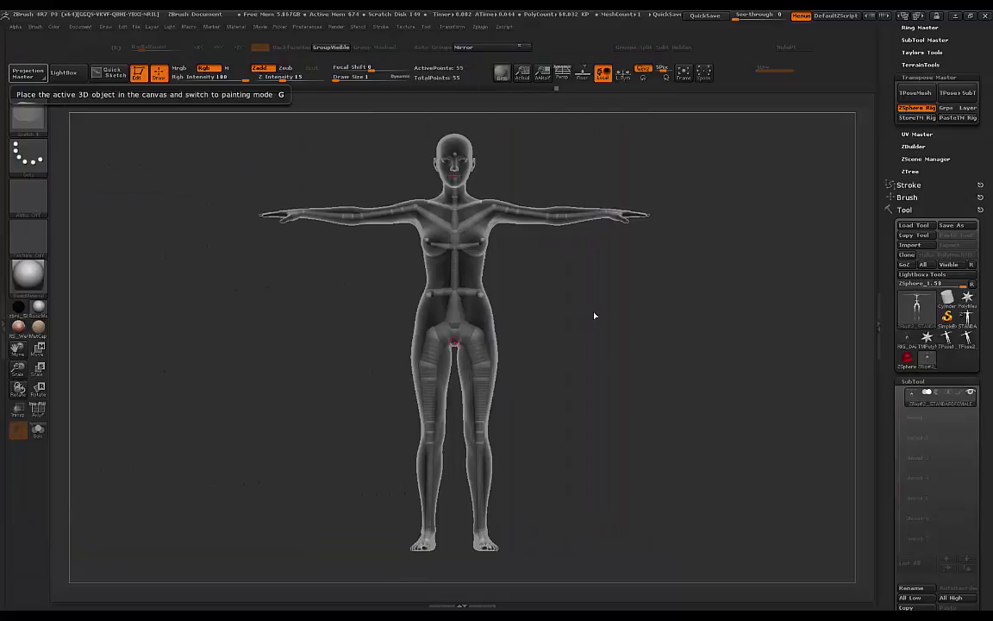
# Bind the body mesh to its ZSphere rig for posing.
pyautogui.moveTo(594, 316); pyautogui.dragTo(517, 313)
pyautogui.moveTo(546, 280); pyautogui.dragTo(490, 395)
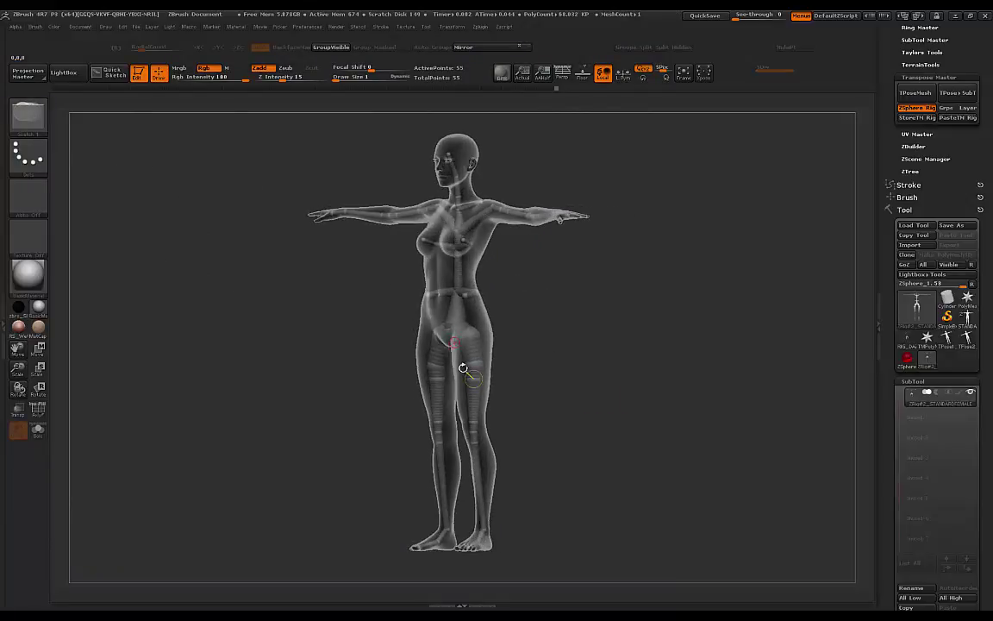
pyautogui.keyDown('shift'); pyautogui.moveTo(549, 306); pyautogui.dragTo(449, 346); pyautogui.keyUp('shift')
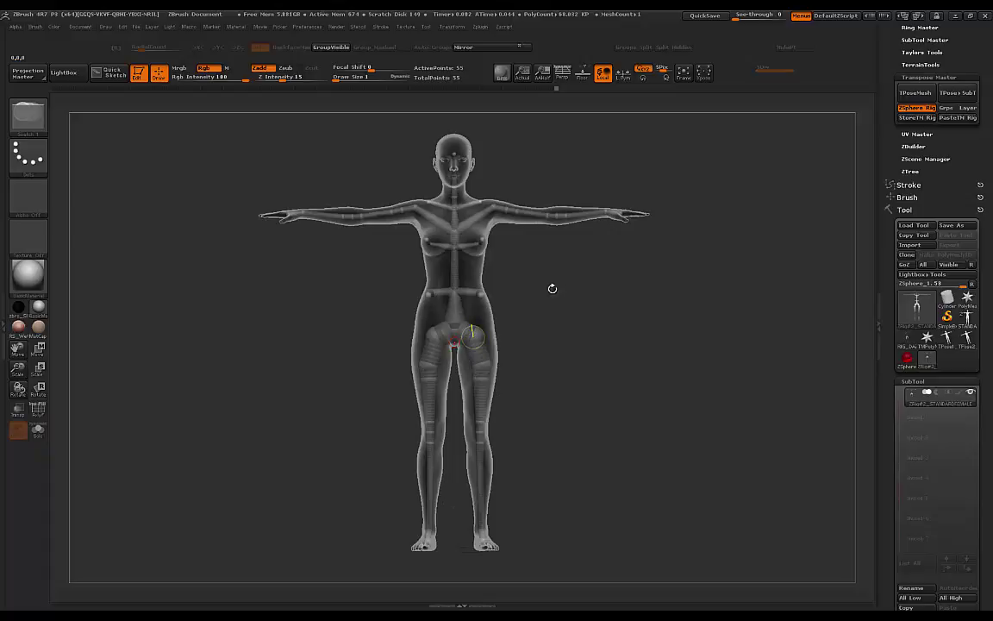
pyautogui.moveTo(553, 289); pyautogui.dragTo(590, 286)
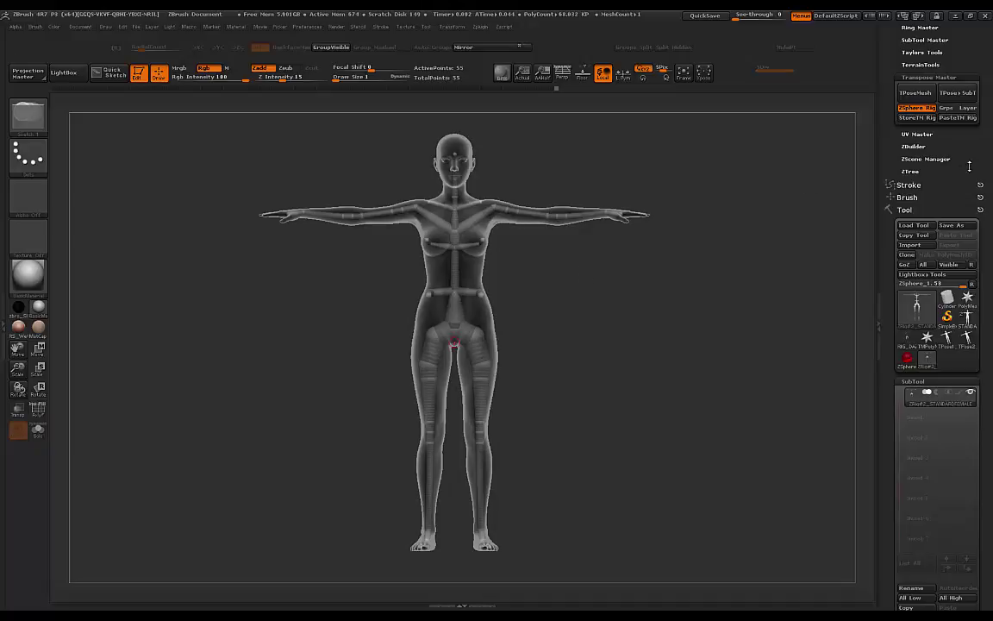
pyautogui.scroll(-10, 969, 166)
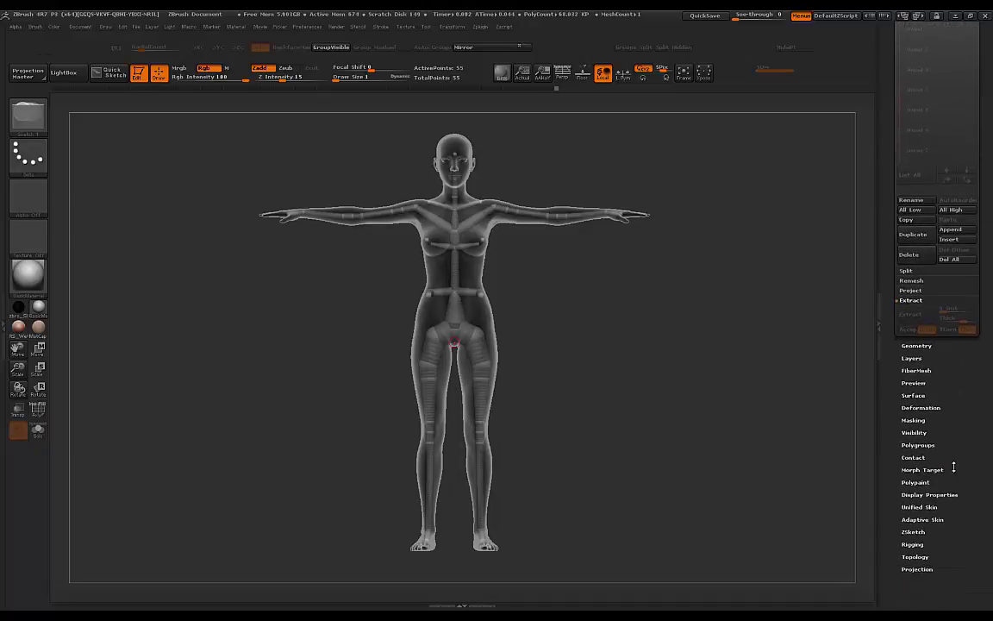
pyautogui.scroll(-1, 954, 467)
pyautogui.click(912, 531)
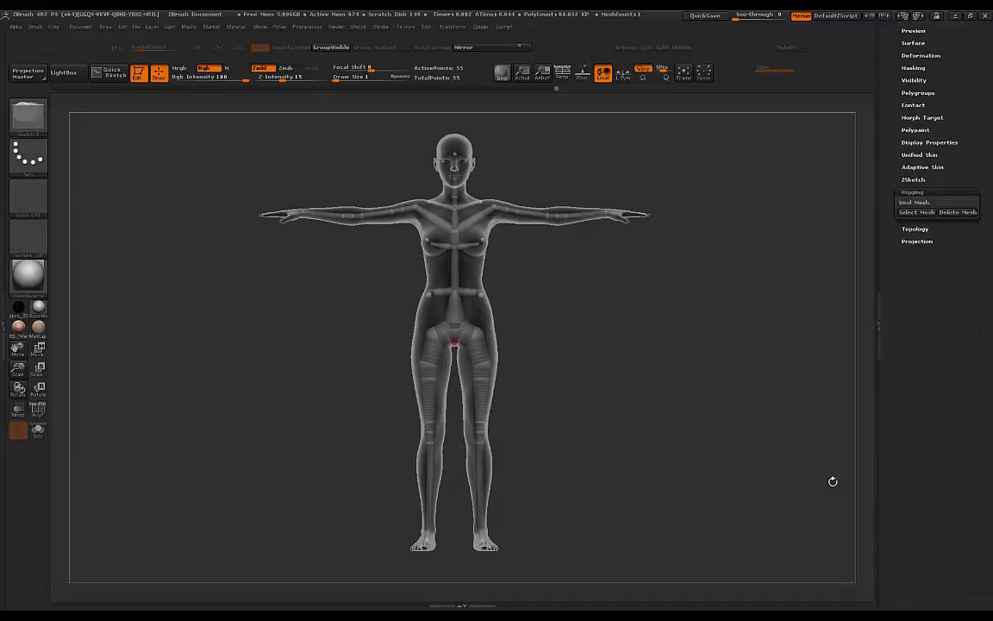
pyautogui.click(914, 202)
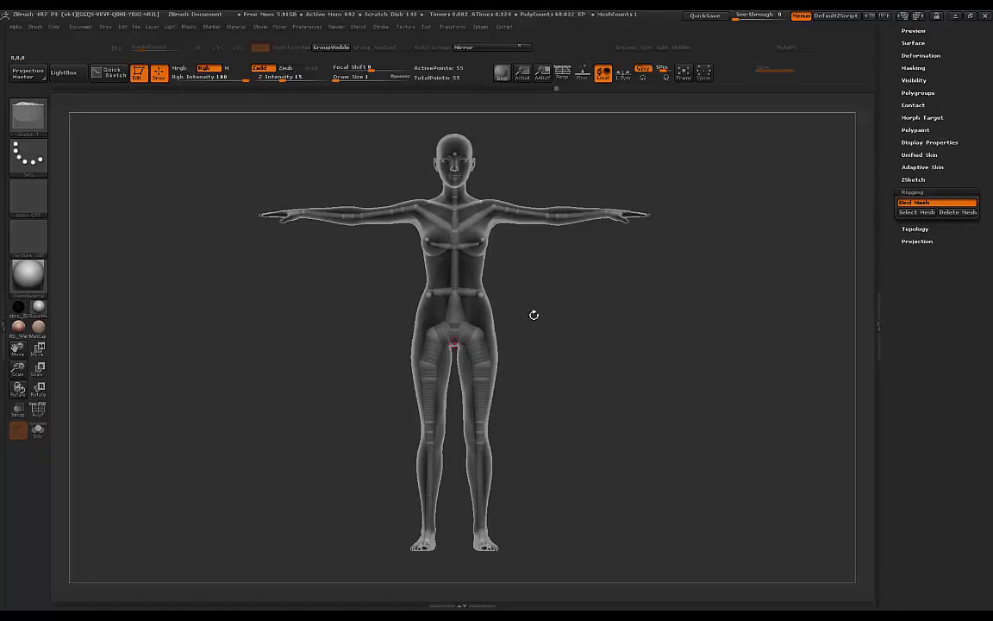
pyautogui.moveTo(578, 276)
pyautogui.mouseDown()
pyautogui.moveTo(569, 273)
pyautogui.moveTo(584, 279)
pyautogui.mouseUp()
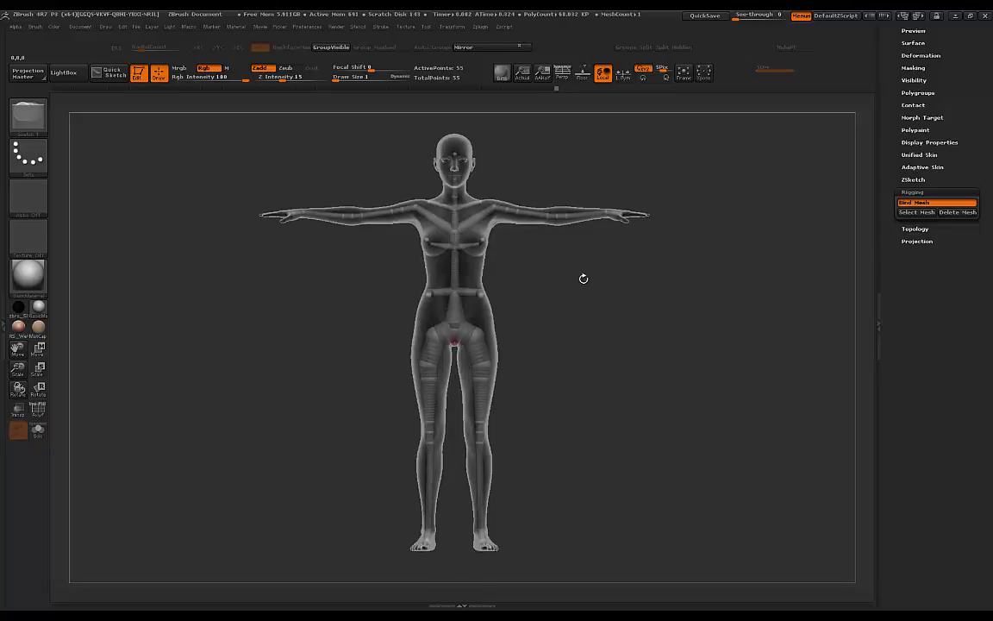
pyautogui.press('w')
pyautogui.press('e')
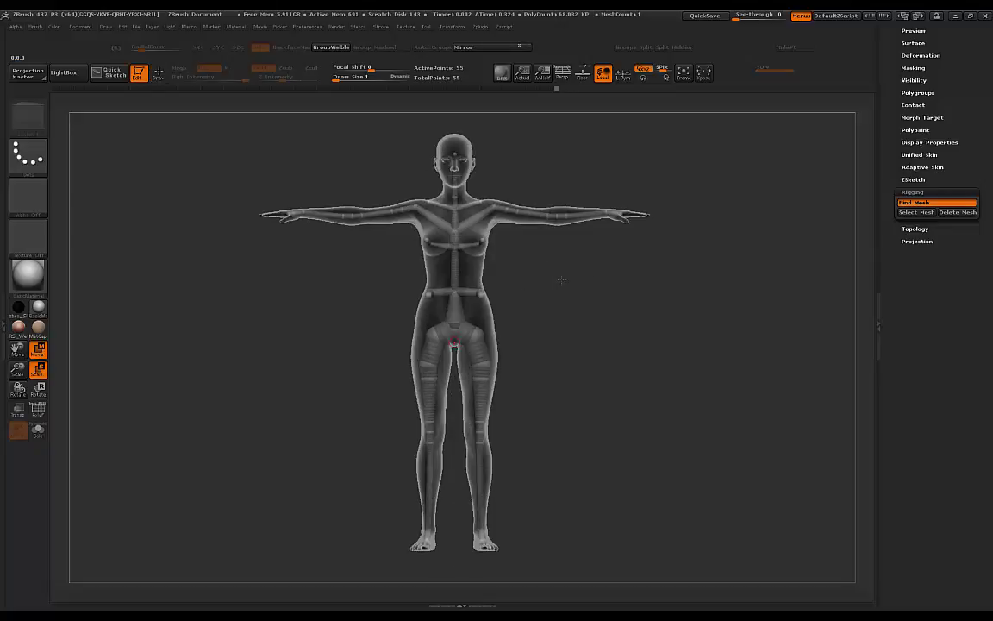
pyautogui.press('r')
pyautogui.press('e')
pyautogui.moveTo(581, 271); pyautogui.dragTo(589, 273)
pyautogui.press('r')
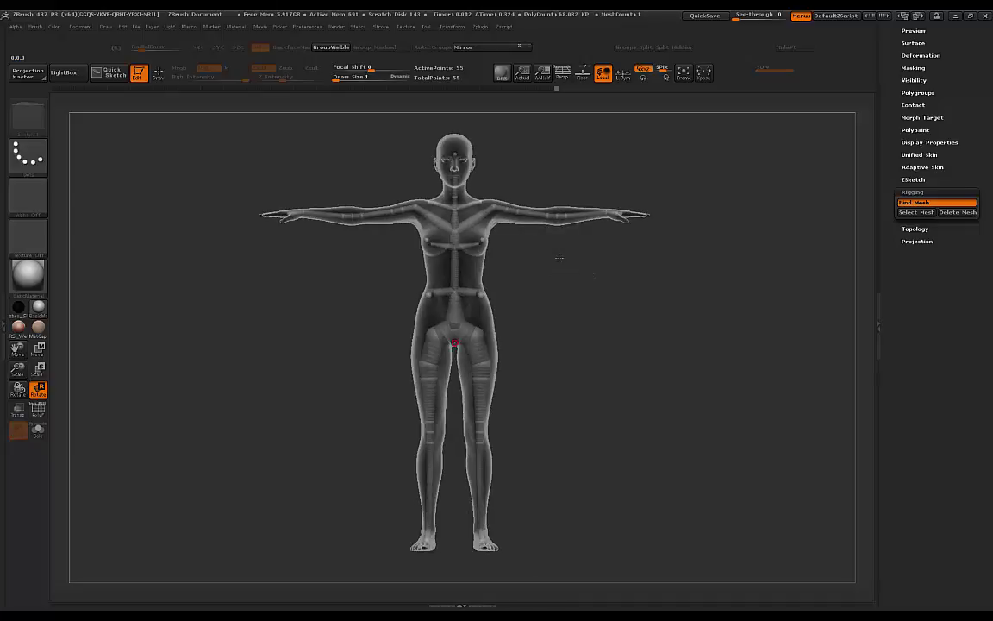
pyautogui.press('w')
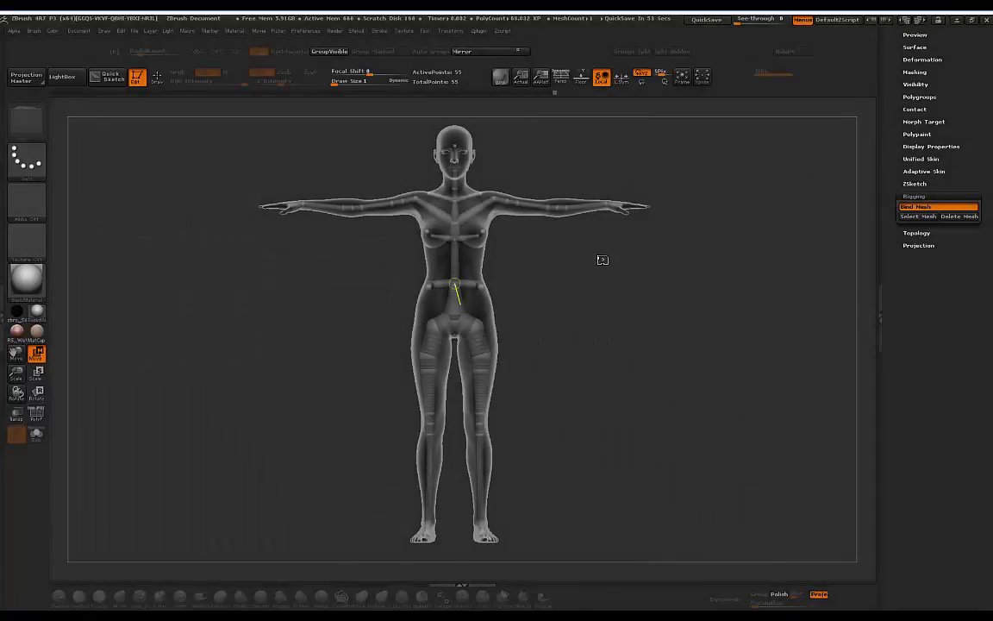
pyautogui.moveTo(598, 261)
pyautogui.mouseDown()
pyautogui.moveTo(566, 260)
pyautogui.moveTo(573, 282)
pyautogui.moveTo(616, 275)
pyautogui.moveTo(597, 277)
pyautogui.moveTo(595, 266)
pyautogui.mouseUp()
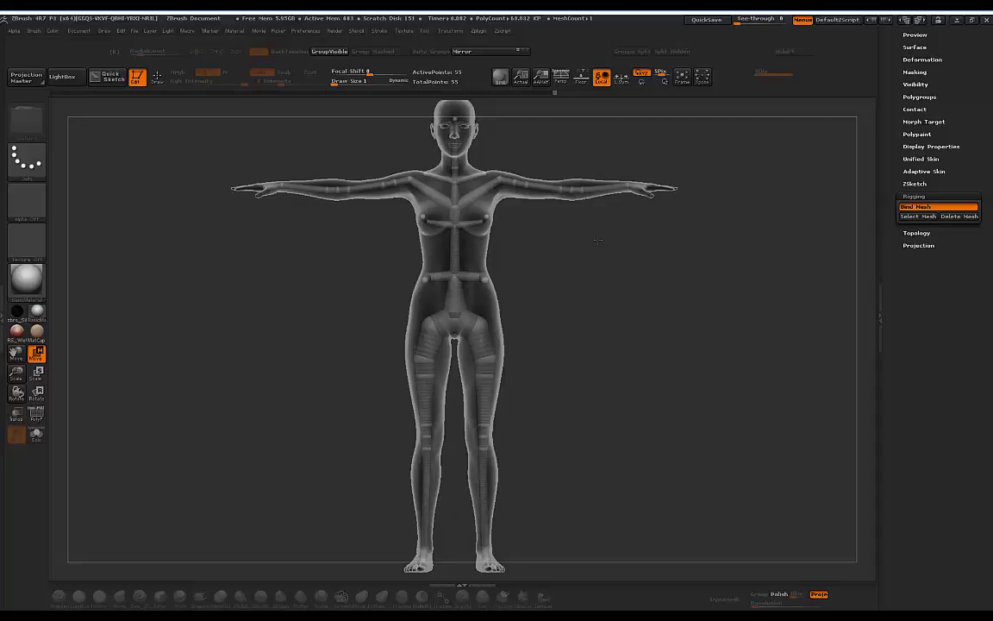
pyautogui.moveTo(0, 82); pyautogui.dragTo(0, 83)
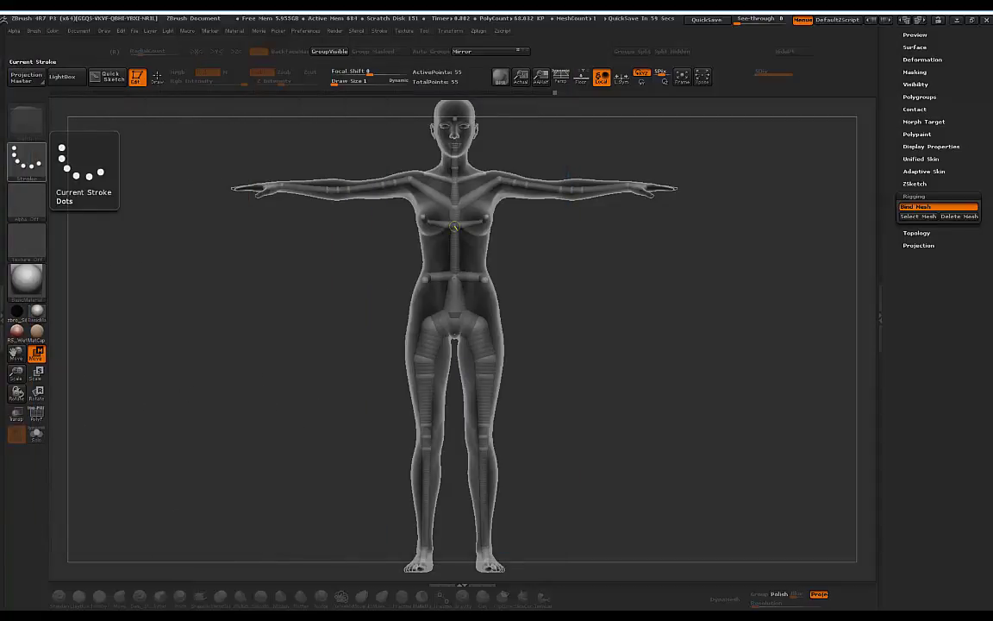
pyautogui.moveTo(604, 302); pyautogui.dragTo(598, 316)
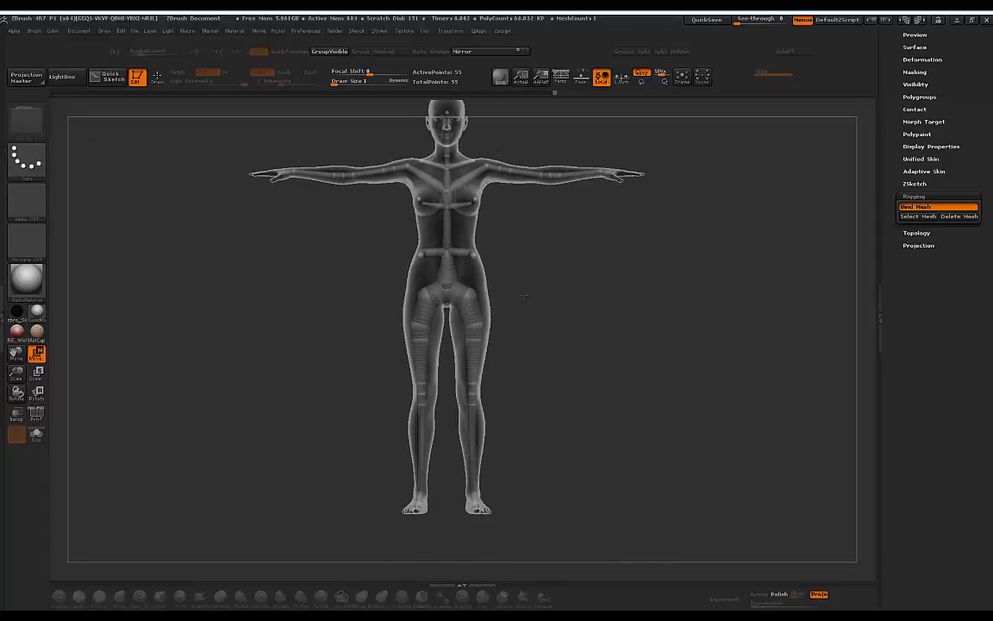
# Enable X symmetry and rotate the leg ZSpheres outward to spread both legs into a wider stance.
pyautogui.press('r')
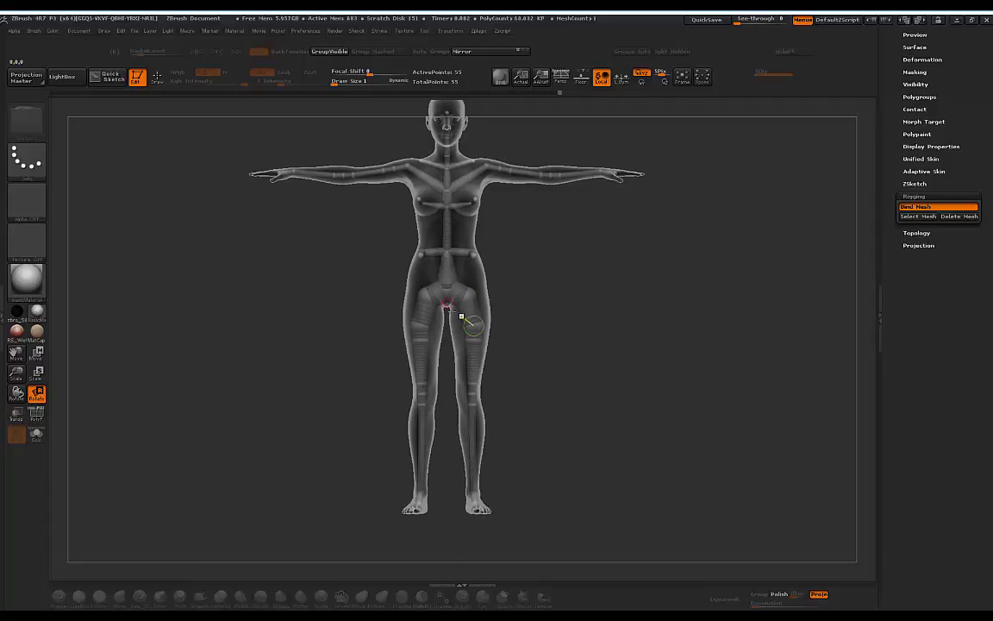
pyautogui.press('x')
pyautogui.moveTo(473, 324); pyautogui.dragTo(505, 309)
pyautogui.moveTo(603, 444); pyautogui.dragTo(522, 477)
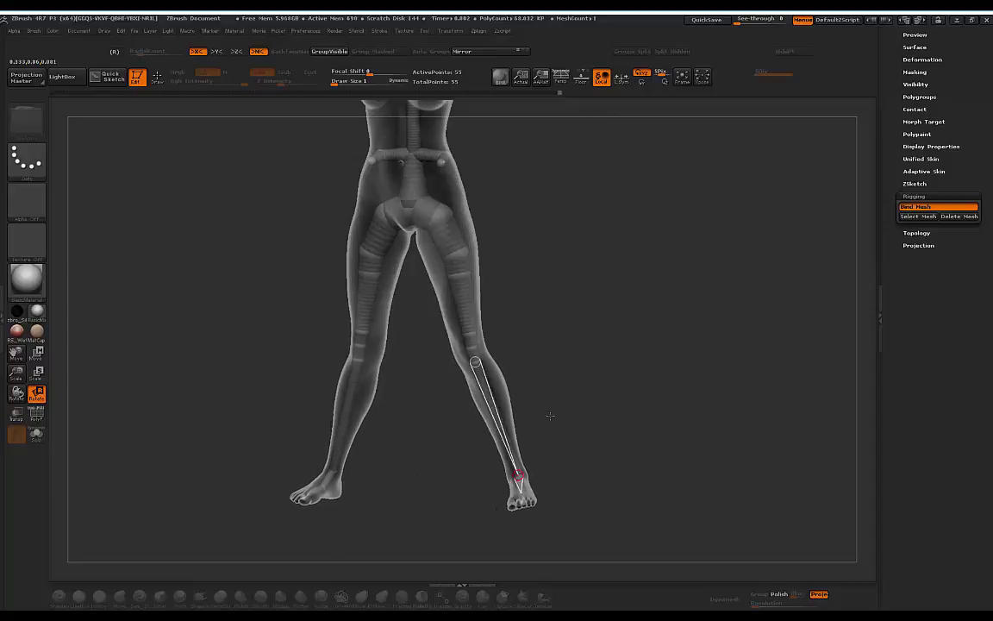
pyautogui.moveTo(552, 417)
pyautogui.keyDown('shift'); pyautogui.mouseDown()
pyautogui.moveTo(569, 417)
pyautogui.moveTo(542, 418)
pyautogui.mouseUp(); pyautogui.keyUp('shift')
pyautogui.hotkey('ctrl', 'z')
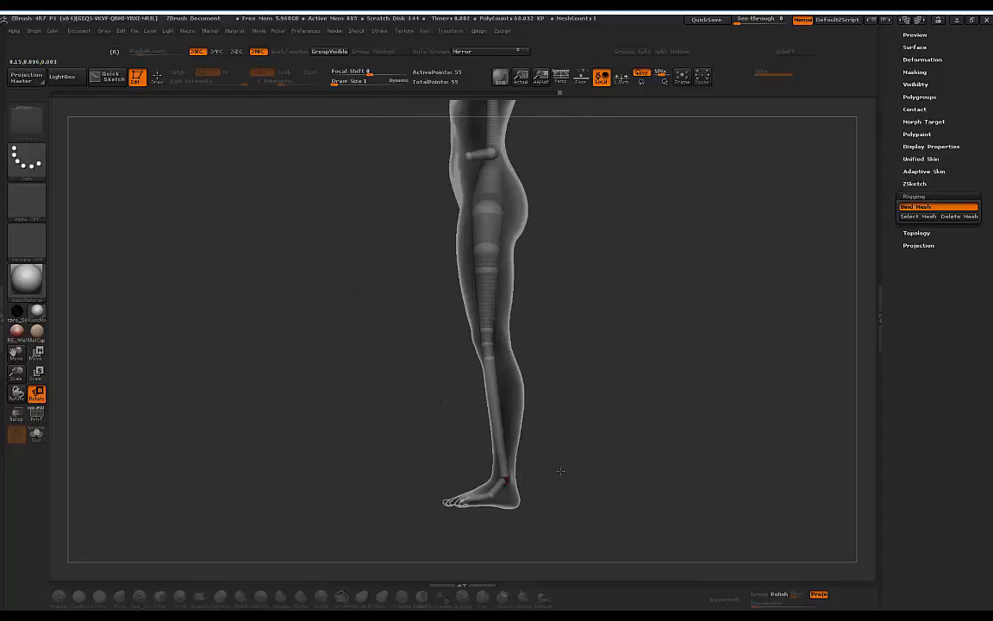
pyautogui.moveTo(560, 471); pyautogui.dragTo(595, 451)
# Turn symmetry off and rotate each foot separately at the ankle to adjust how it points.
pyautogui.press('x')
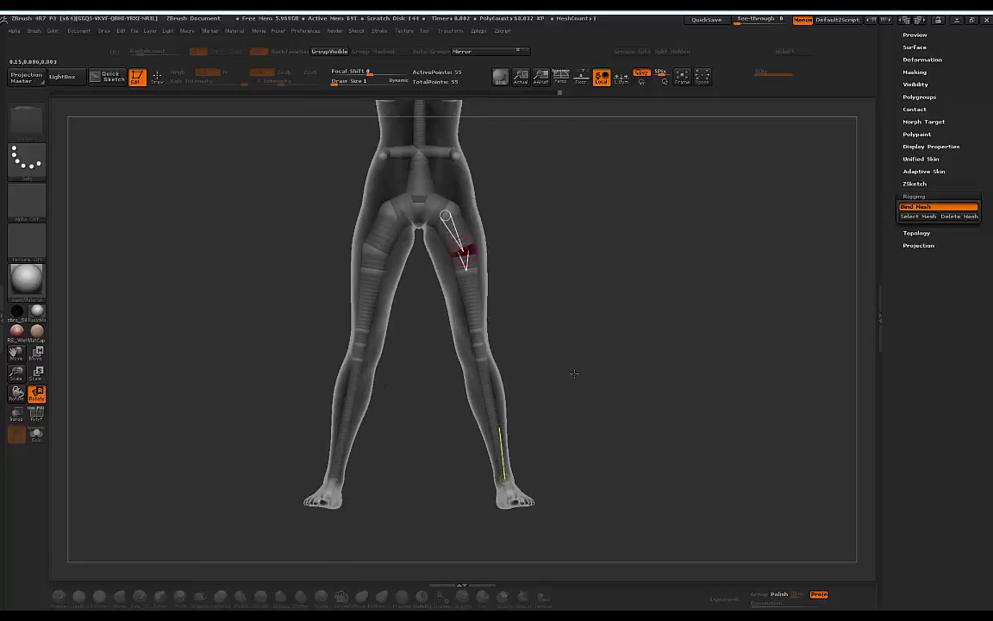
pyautogui.moveTo(574, 373); pyautogui.dragTo(558, 417)
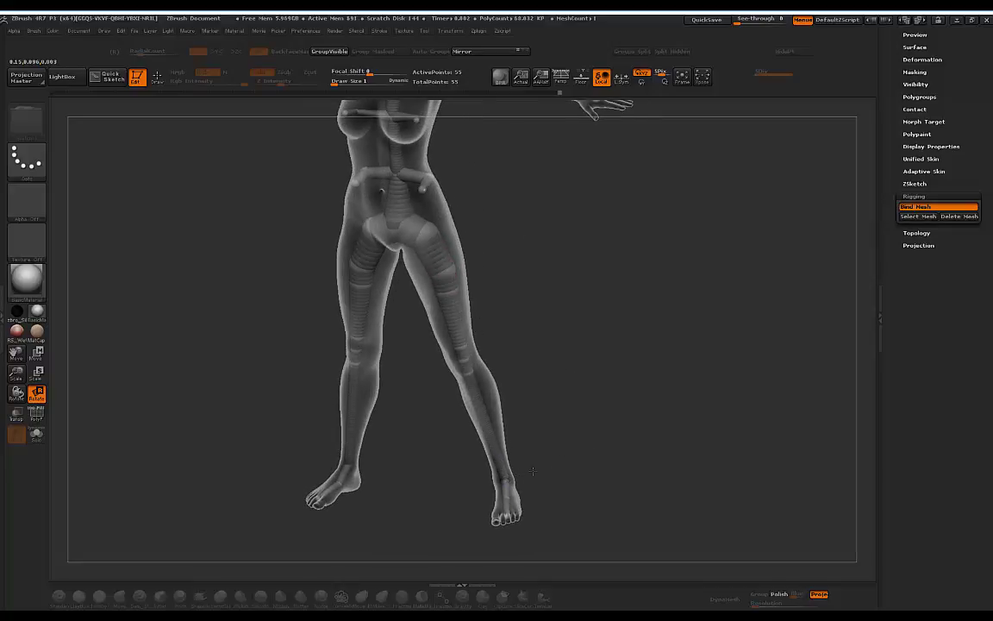
pyautogui.keyDown('shift'); pyautogui.moveTo(457, 440); pyautogui.dragTo(582, 447); pyautogui.keyUp('shift')
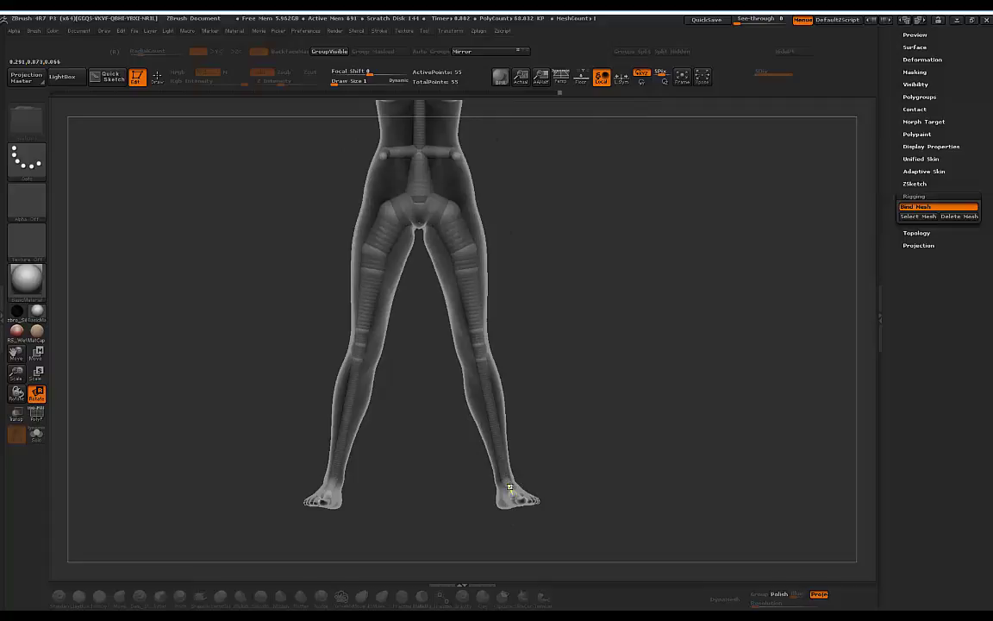
pyautogui.moveTo(509, 488); pyautogui.dragTo(517, 507)
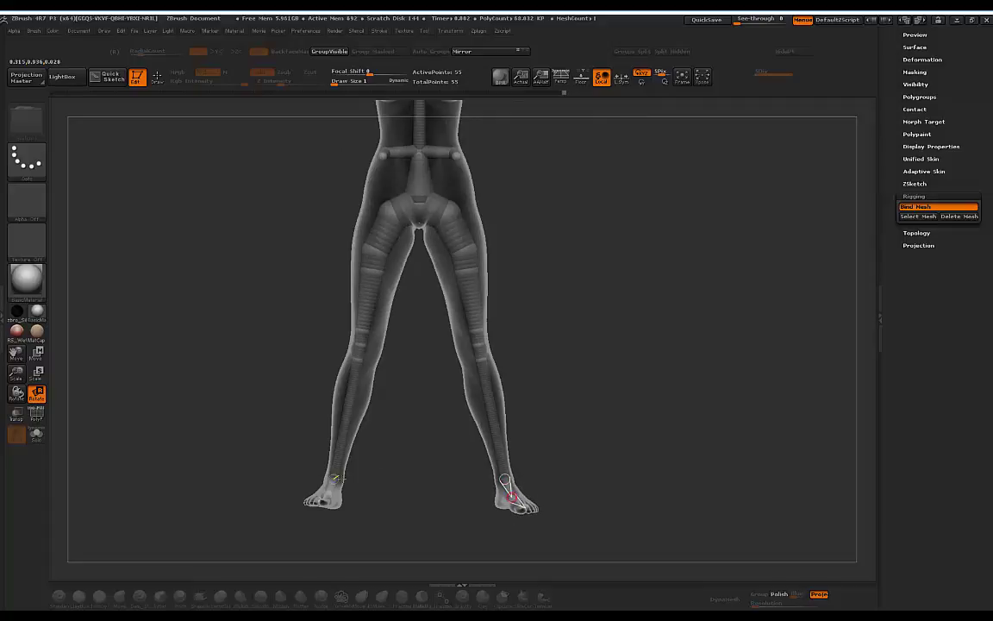
pyautogui.moveTo(330, 490)
pyautogui.mouseDown()
pyautogui.moveTo(307, 494)
pyautogui.moveTo(326, 504)
pyautogui.mouseUp()
pyautogui.moveTo(376, 462); pyautogui.dragTo(327, 480)
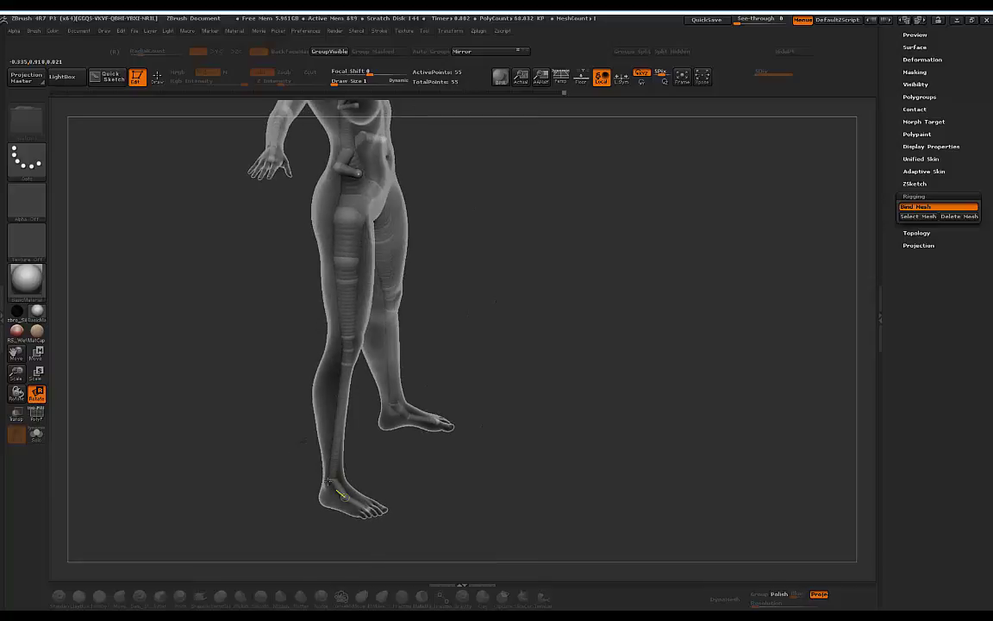
pyautogui.moveTo(204, 470); pyautogui.dragTo(528, 354)
pyautogui.moveTo(327, 487); pyautogui.dragTo(318, 506)
# Rotate the figure's left arm down from the shoulder so it hangs beside the body.
pyautogui.keyDown('alt'); pyautogui.moveTo(543, 307); pyautogui.dragTo(566, 323); pyautogui.keyUp('alt')
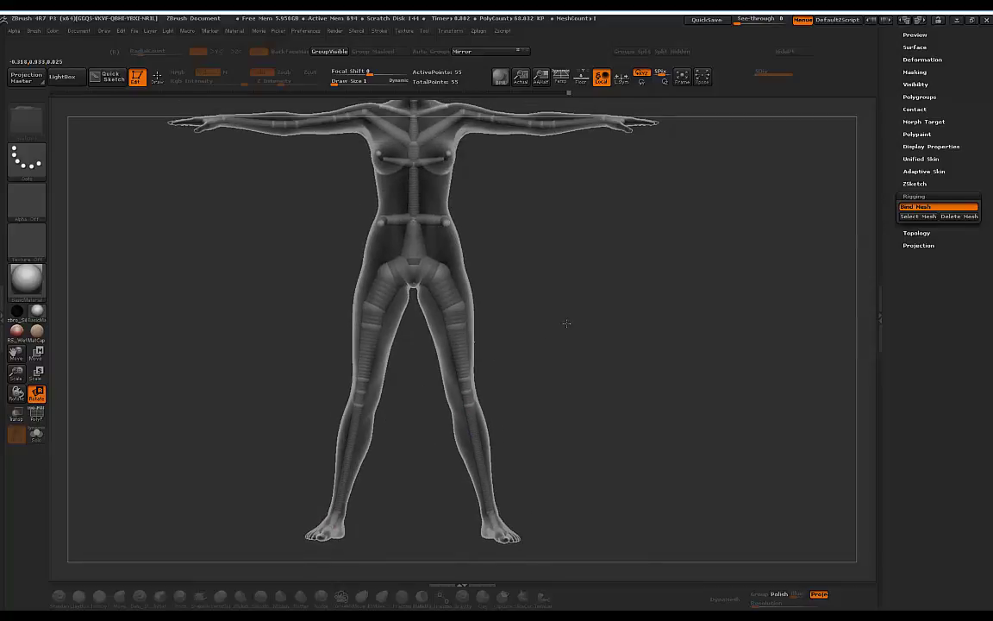
pyautogui.keyDown('alt'); pyautogui.moveTo(523, 235); pyautogui.dragTo(514, 304); pyautogui.keyUp('alt')
pyautogui.moveTo(463, 184); pyautogui.dragTo(449, 210)
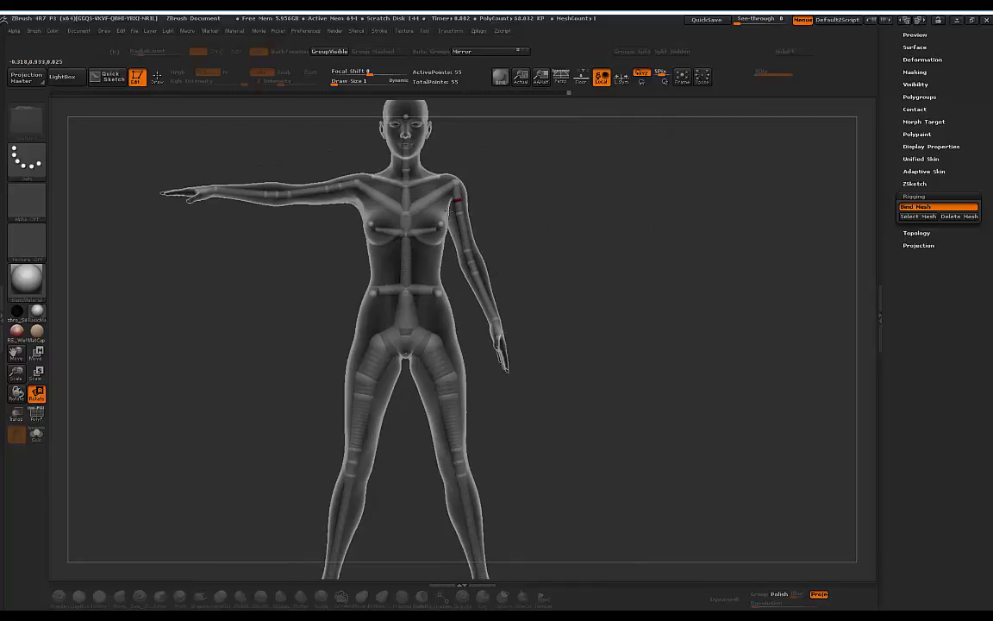
# Rotate the neck and head ZSpheres to turn the head slightly toward the figure's right.
pyautogui.moveTo(523, 159); pyautogui.dragTo(485, 162)
pyautogui.keyDown('alt'); pyautogui.moveTo(517, 167); pyautogui.dragTo(526, 209); pyautogui.keyUp('alt')
pyautogui.moveTo(507, 178); pyautogui.dragTo(441, 210)
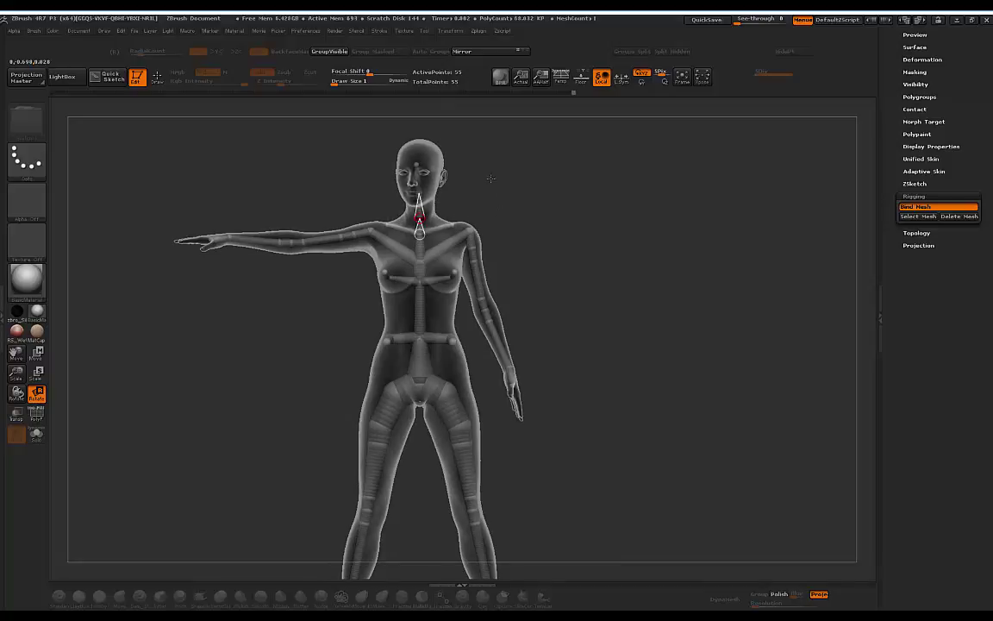
pyautogui.moveTo(492, 179); pyautogui.dragTo(473, 181)
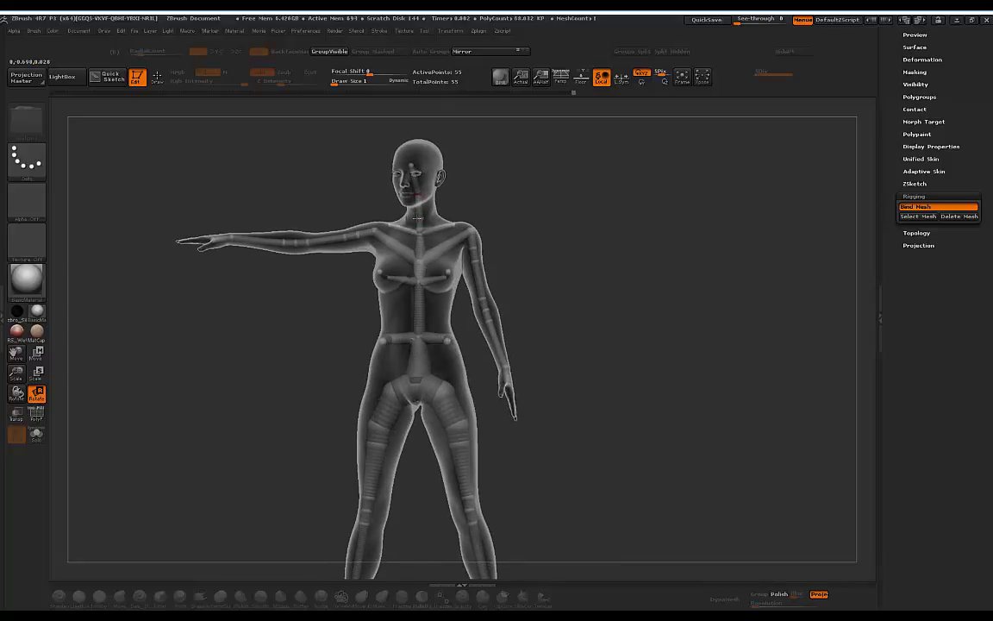
pyautogui.moveTo(371, 172); pyautogui.dragTo(495, 175)
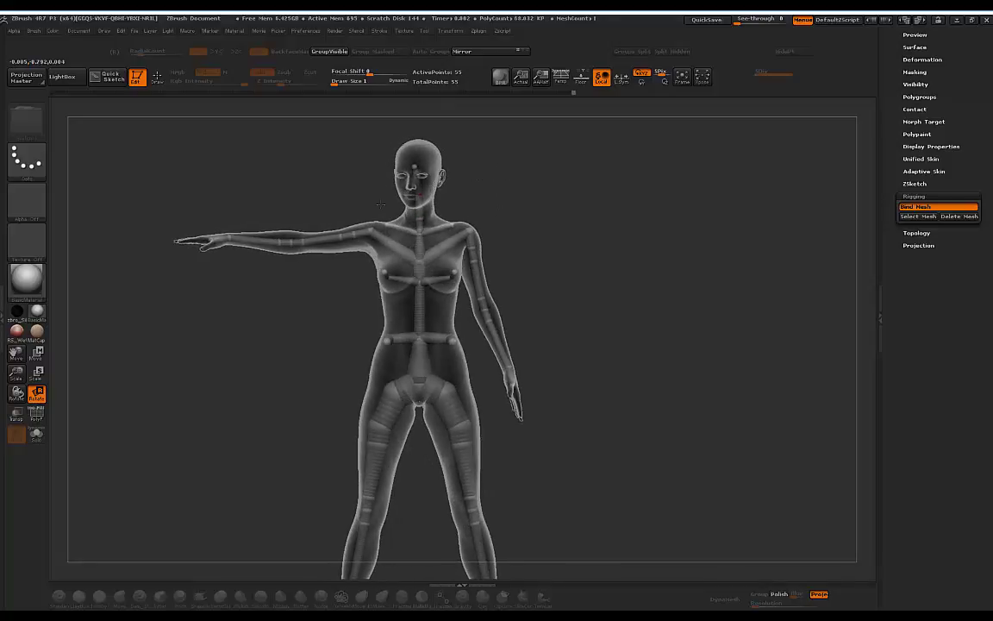
# Rotate the figure's right arm down from the shoulder so it hangs beside the body.
pyautogui.moveTo(359, 234); pyautogui.dragTo(549, 244)
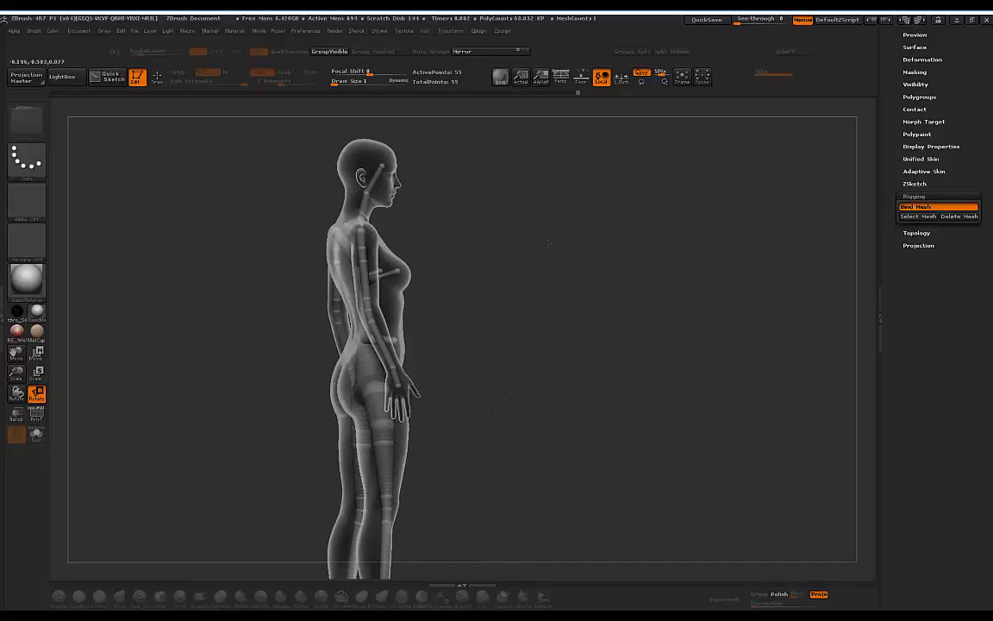
pyautogui.moveTo(380, 342); pyautogui.dragTo(500, 312)
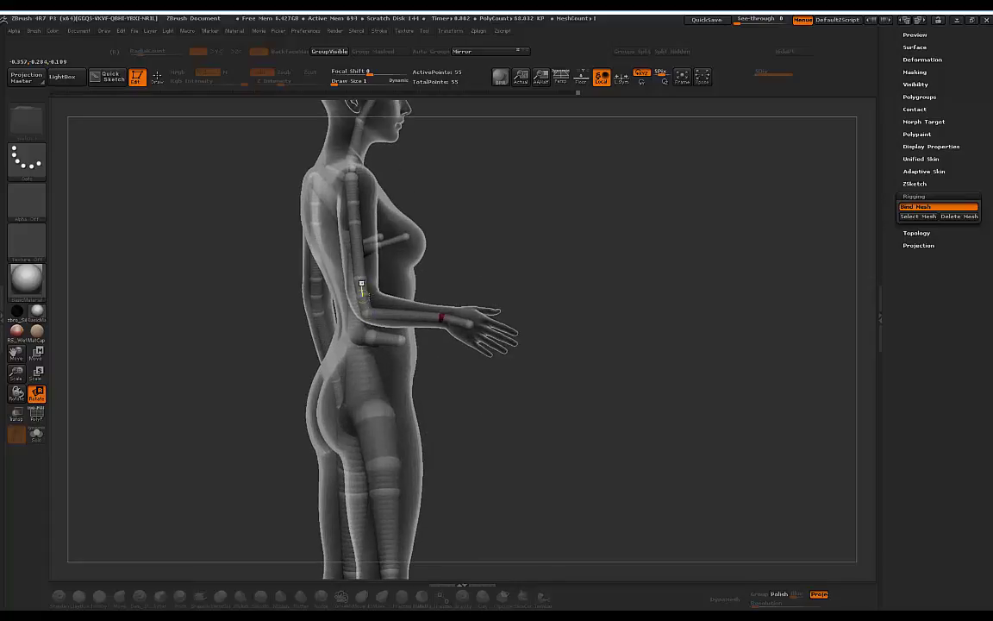
pyautogui.moveTo(449, 256); pyautogui.dragTo(486, 259)
pyautogui.moveTo(412, 245); pyautogui.dragTo(385, 243)
pyautogui.hotkey('ctrl', 'z')
pyautogui.moveTo(368, 303); pyautogui.dragTo(533, 212)
pyautogui.hotkey('ctrl', 'z')
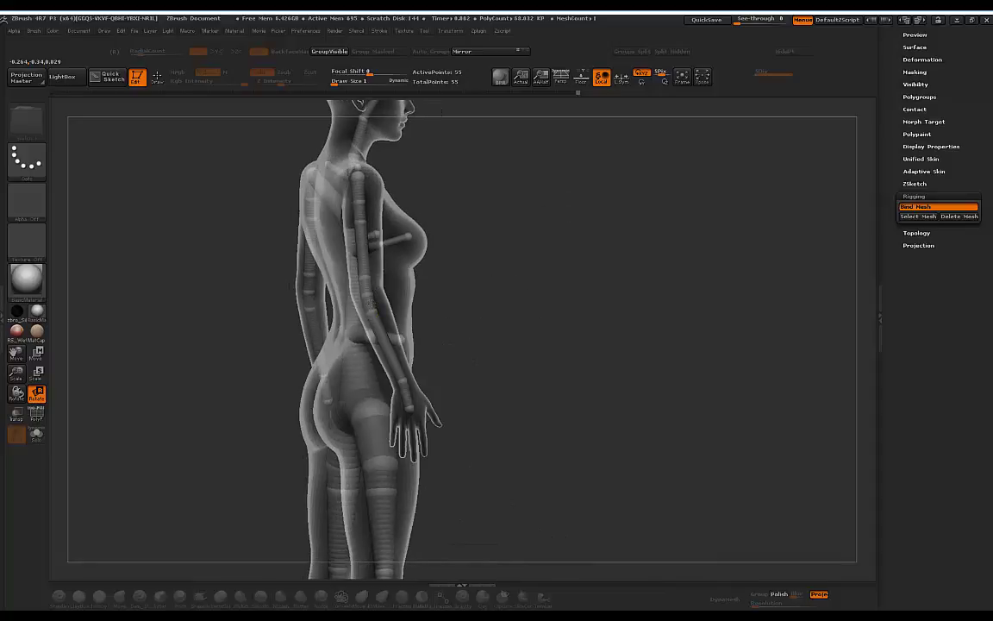
# Bend the figure's right forearm forward at the elbow so the hand is raised in front.
pyautogui.moveTo(371, 303); pyautogui.dragTo(461, 265)
pyautogui.moveTo(502, 233); pyautogui.dragTo(558, 196)
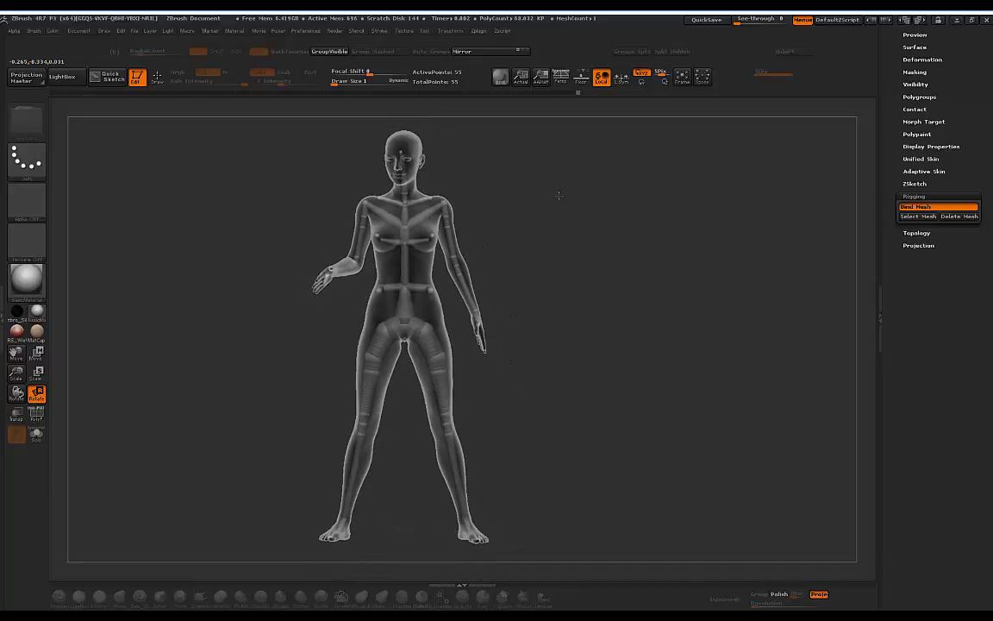
pyautogui.keyDown('alt'); pyautogui.moveTo(452, 152); pyautogui.dragTo(426, 144); pyautogui.keyUp('alt')
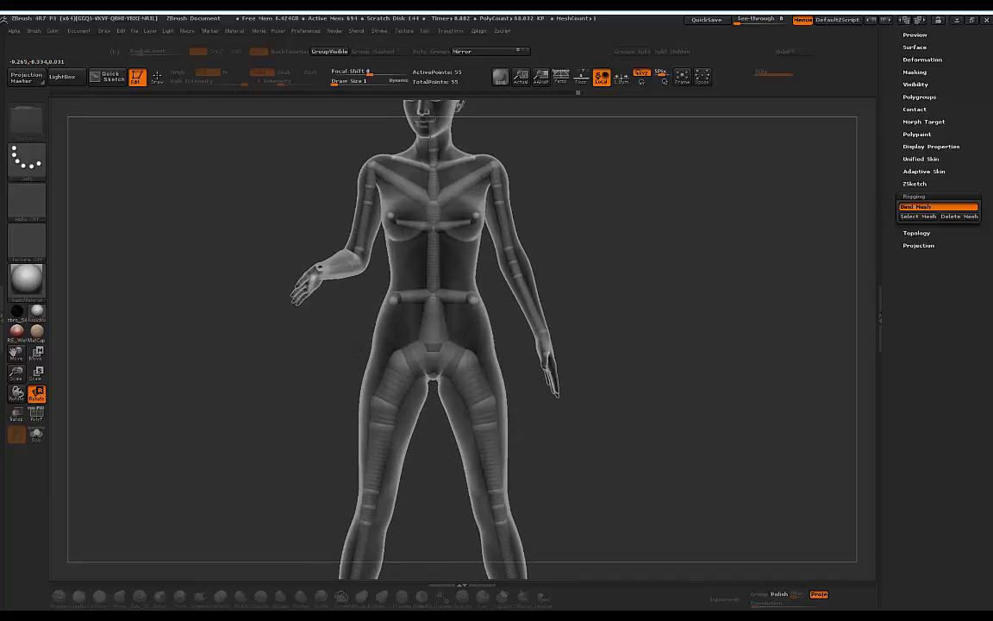
# Readjust the turn and tilt of the head by rotating the neck ZSpheres.
pyautogui.keyDown('alt'); pyautogui.moveTo(604, 215); pyautogui.dragTo(581, 187); pyautogui.keyUp('alt')
pyautogui.keyDown('alt'); pyautogui.moveTo(528, 166); pyautogui.dragTo(525, 204); pyautogui.keyUp('alt')
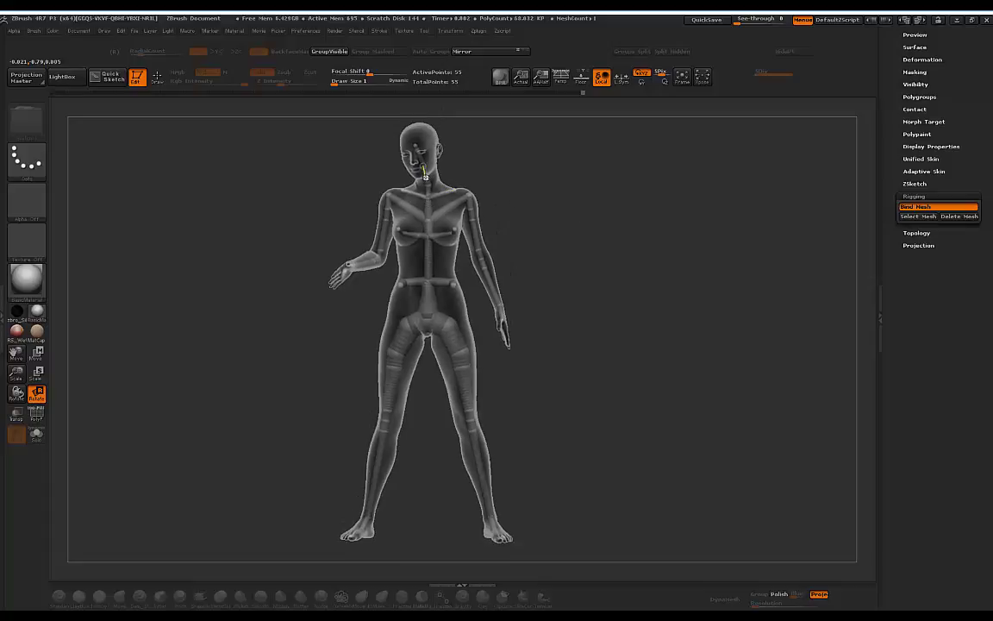
pyautogui.moveTo(426, 178); pyautogui.dragTo(449, 188)
pyautogui.moveTo(535, 168)
pyautogui.mouseDown()
pyautogui.moveTo(524, 171)
pyautogui.moveTo(538, 177)
pyautogui.mouseUp()
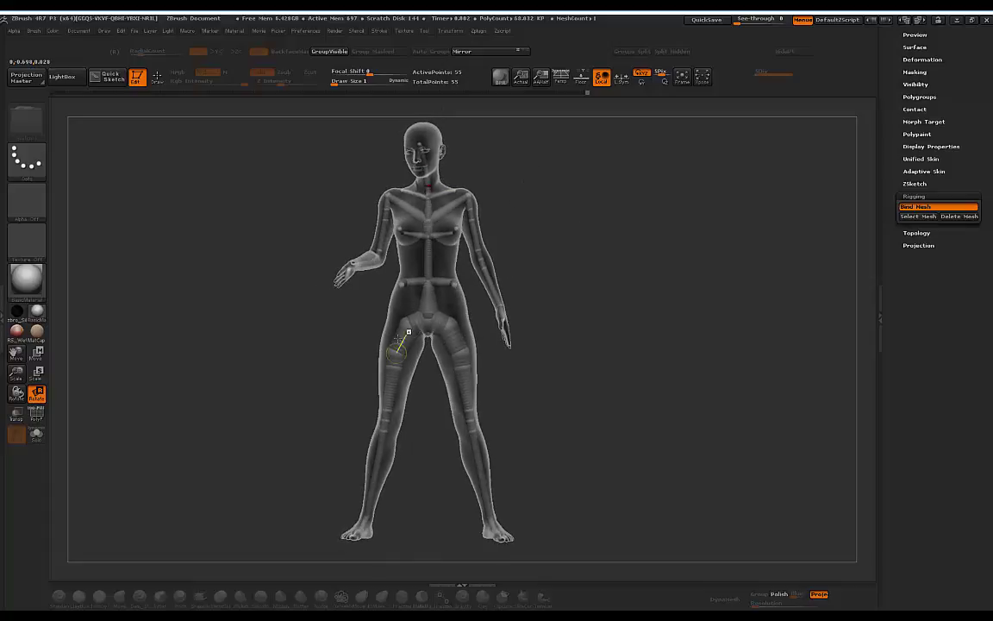
# Enable symmetry again and rotate both thighs inward to bring the feet closer together.
pyautogui.press('x')
pyautogui.moveTo(400, 338); pyautogui.dragTo(400, 353)
pyautogui.moveTo(523, 286); pyautogui.dragTo(580, 254)
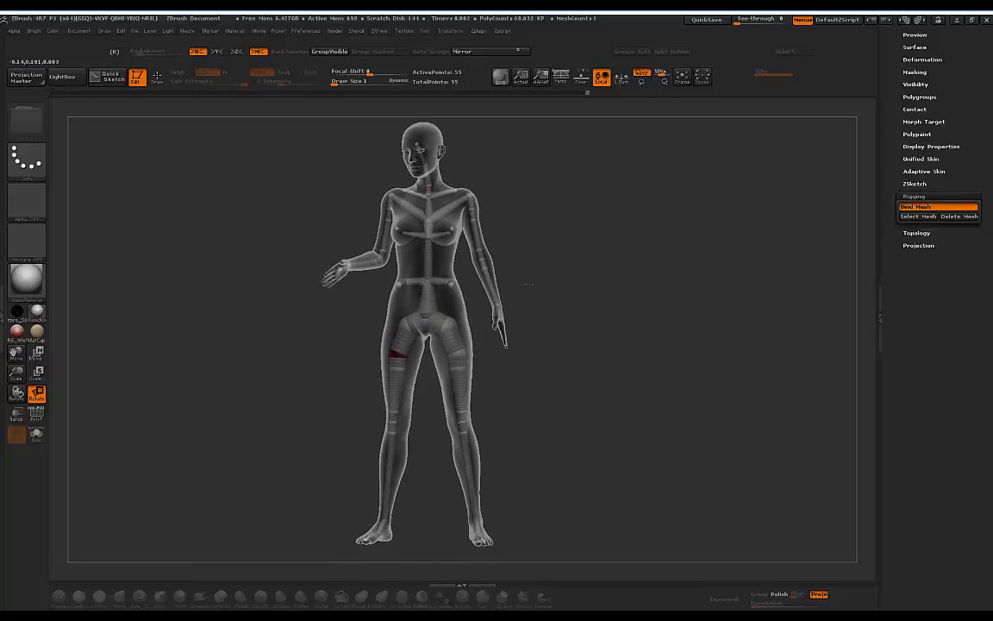
# Bring the POSERIG.jpg image in Photos over the canvas to view the example poses.
pyautogui.moveTo(992, 95); pyautogui.dragTo(740, 73)
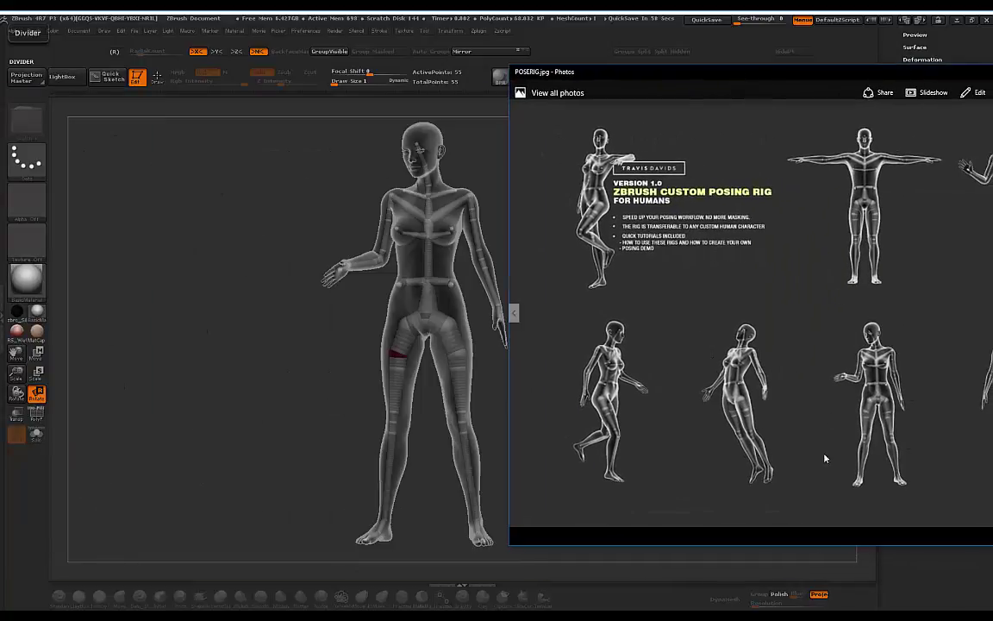
# Move the POSERIG.jpg reference image off the canvas and review the posed figure from the front.
pyautogui.moveTo(751, 79); pyautogui.dragTo(1, 87)
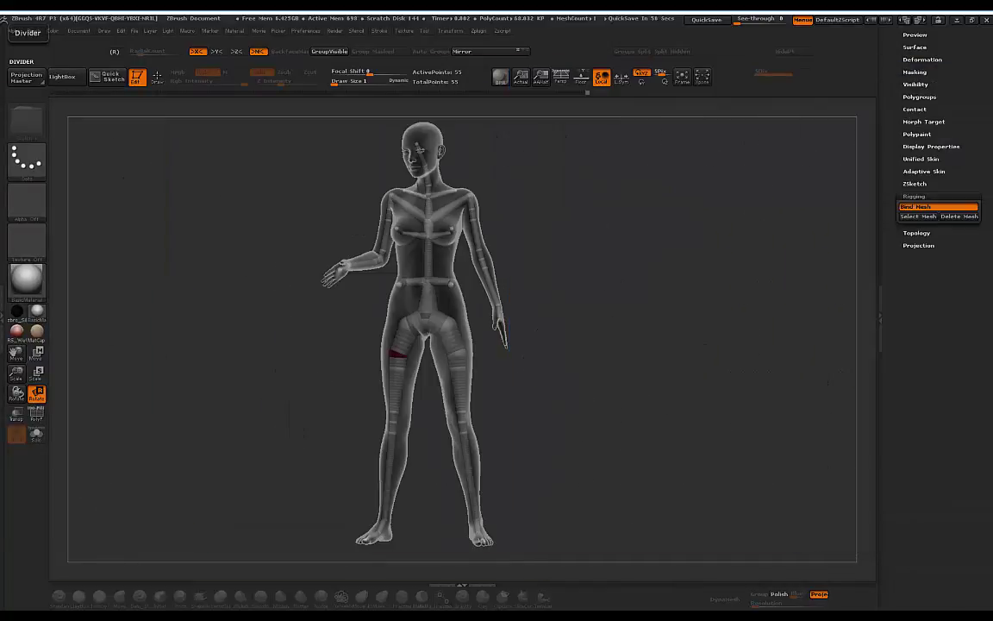
pyautogui.moveTo(614, 218); pyautogui.dragTo(621, 224)
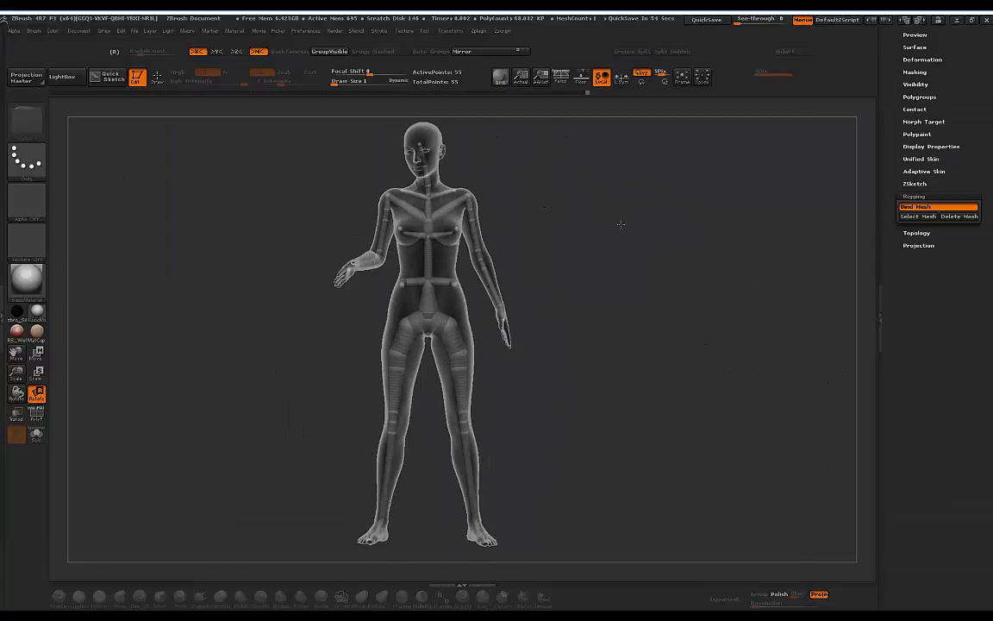
pyautogui.moveTo(931, 306); pyautogui.dragTo(933, 595)
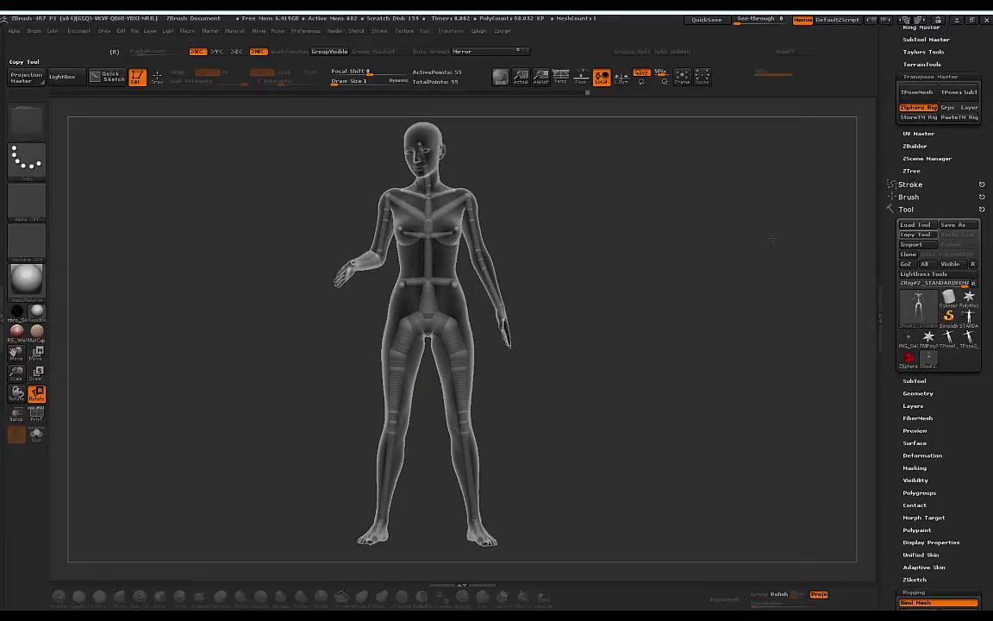
pyautogui.moveTo(600, 221)
pyautogui.mouseDown()
pyautogui.moveTo(674, 224)
pyautogui.moveTo(610, 215)
pyautogui.mouseUp()
# Undo the latest pose changes and turn off Bind Mesh to return the figure to its T-pose.
pyautogui.hotkey('ctrl', 'z')
pyautogui.hotkey('ctrl', 'z')
pyautogui.hotkey('ctrl', 'z')
pyautogui.hotkey('ctrl', 'z')
pyautogui.hotkey('ctrl', 'z')
pyautogui.moveTo(675, 201); pyautogui.dragTo(671, 272)
pyautogui.moveTo(965, 449); pyautogui.dragTo(964, 222)
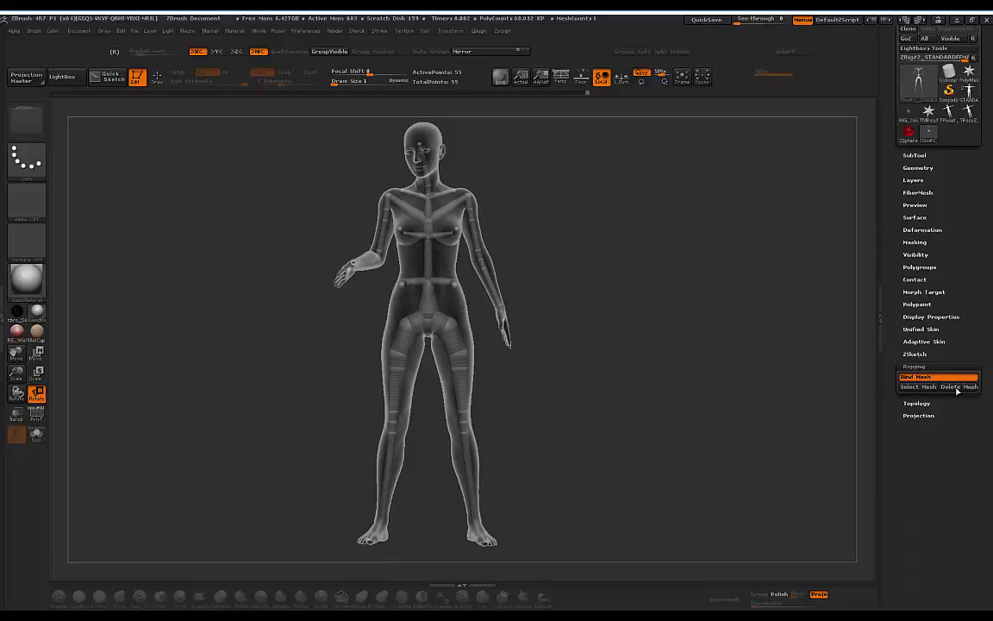
pyautogui.click(917, 379)
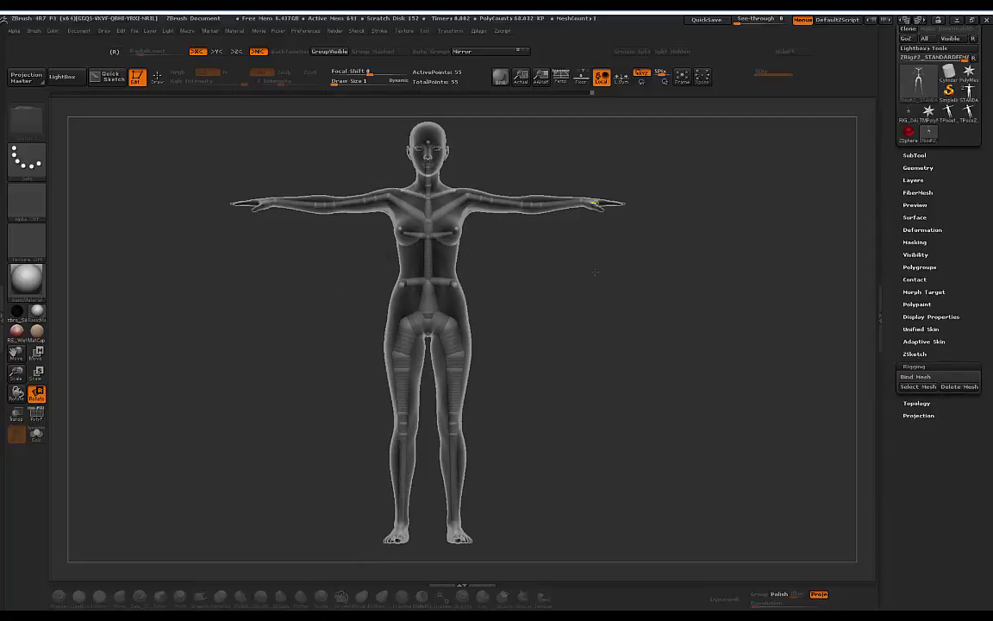
# Check the leaning example pose in the POSERIG.jpg image, and clear the image from the canvas.
pyautogui.moveTo(595, 273); pyautogui.dragTo(599, 244)
pyautogui.moveTo(0, 83); pyautogui.dragTo(509, 79)
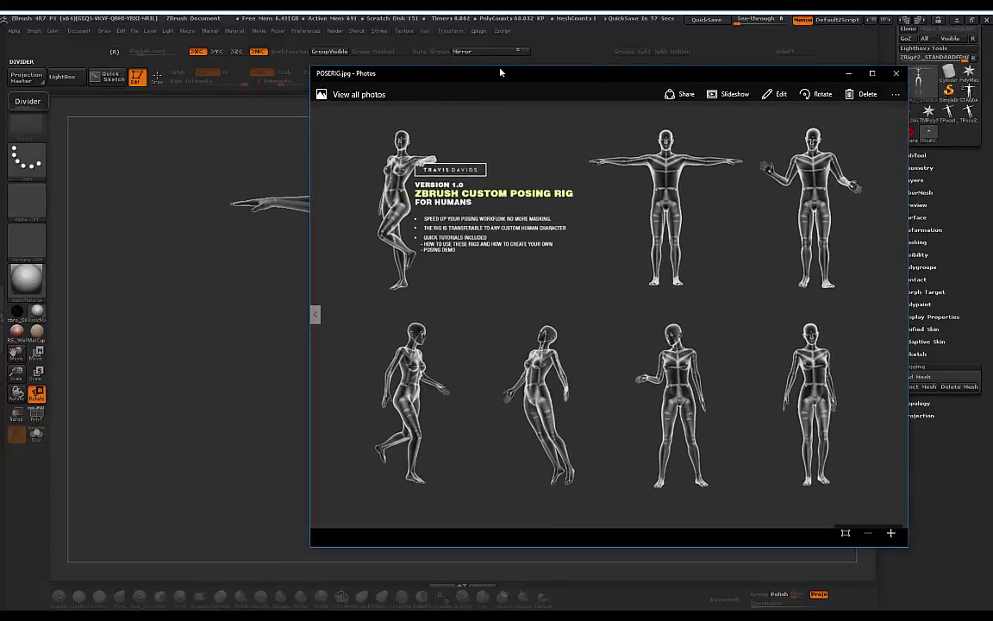
pyautogui.moveTo(500, 72); pyautogui.dragTo(0, 103)
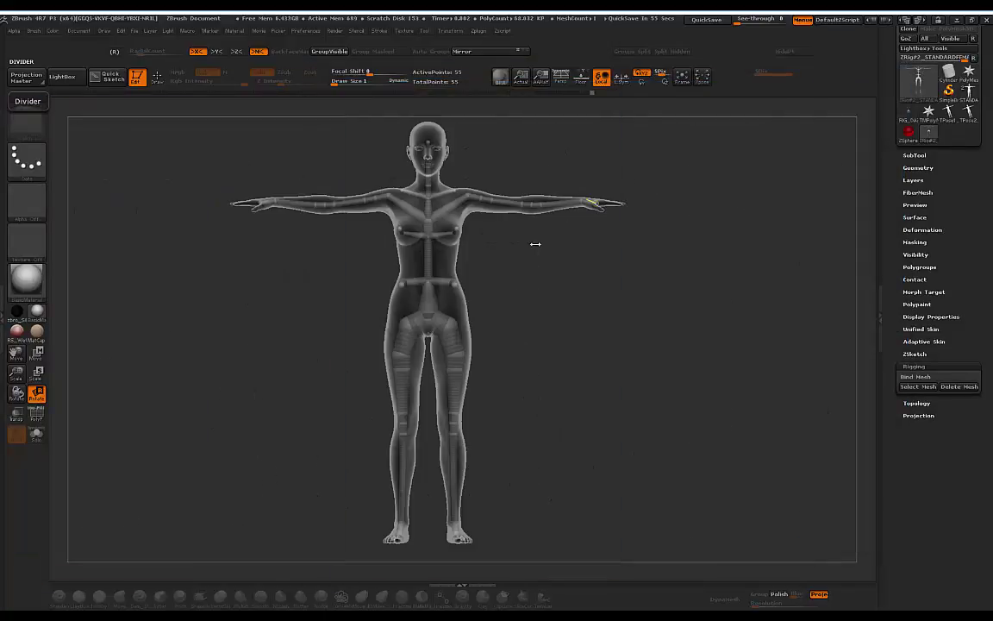
pyautogui.moveTo(536, 245); pyautogui.dragTo(527, 323)
pyautogui.press('x')
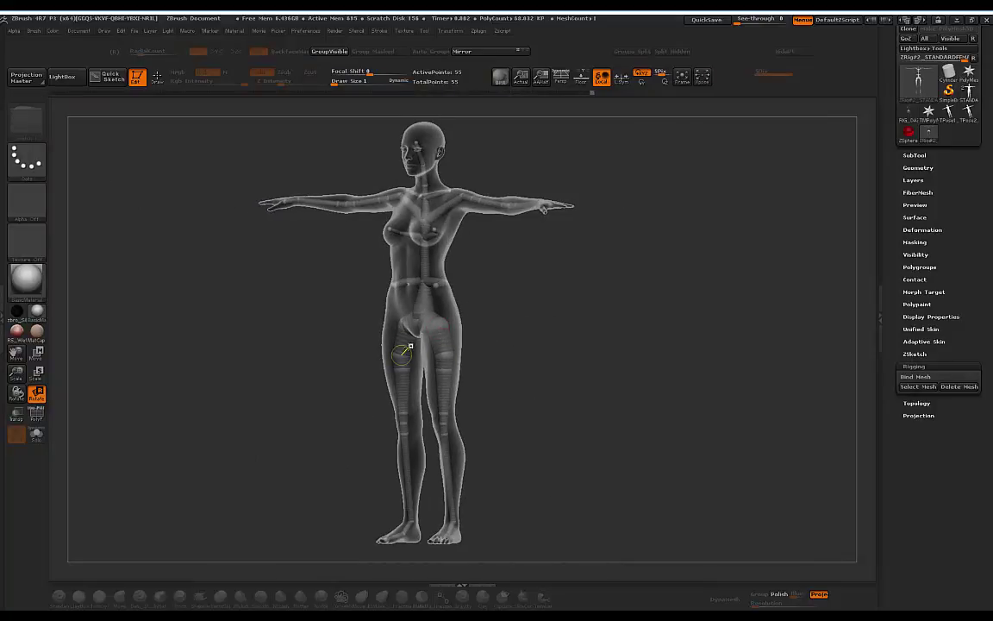
pyautogui.press('x')
pyautogui.moveTo(552, 304); pyautogui.dragTo(508, 306)
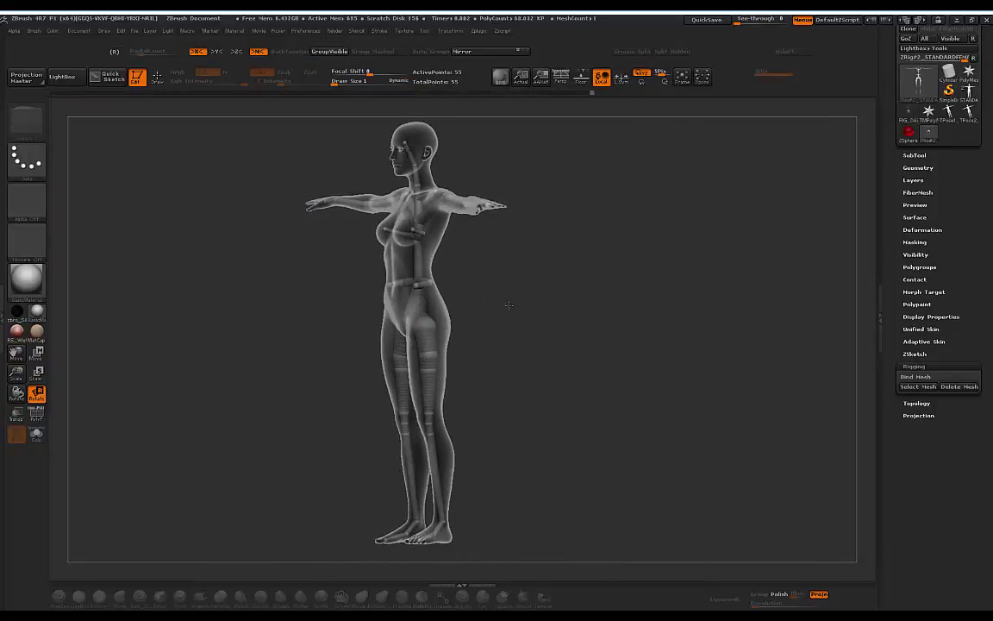
pyautogui.moveTo(427, 342); pyautogui.dragTo(437, 342)
pyautogui.hotkey('ctrl', 'z')
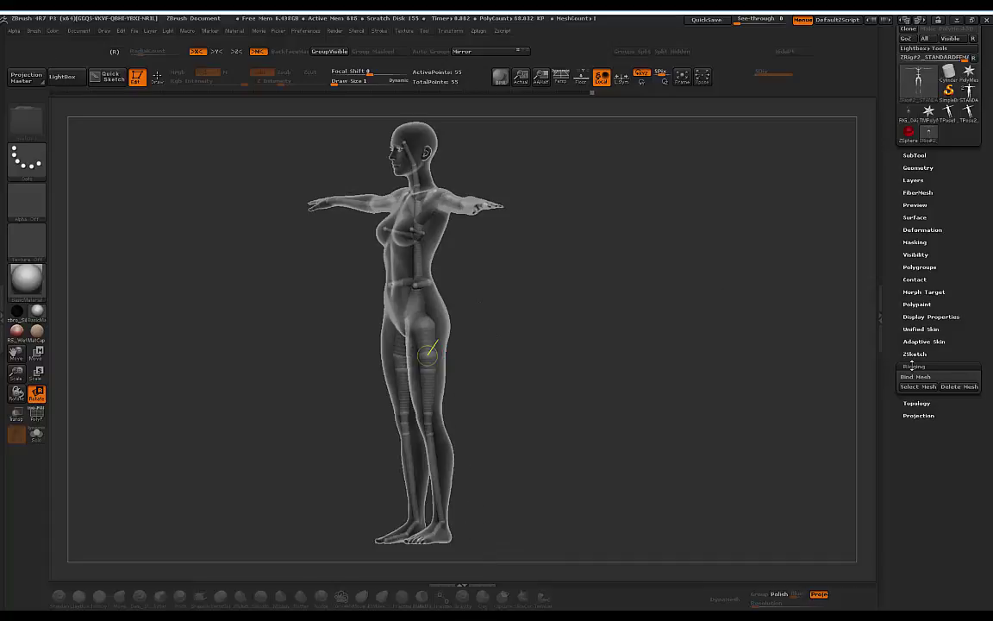
# Bind the mesh to the rig and rotate both thighs backward in the side view.
pyautogui.click(914, 376)
pyautogui.keyDown('shift'); pyautogui.moveTo(503, 307); pyautogui.dragTo(482, 288); pyautogui.keyUp('shift')
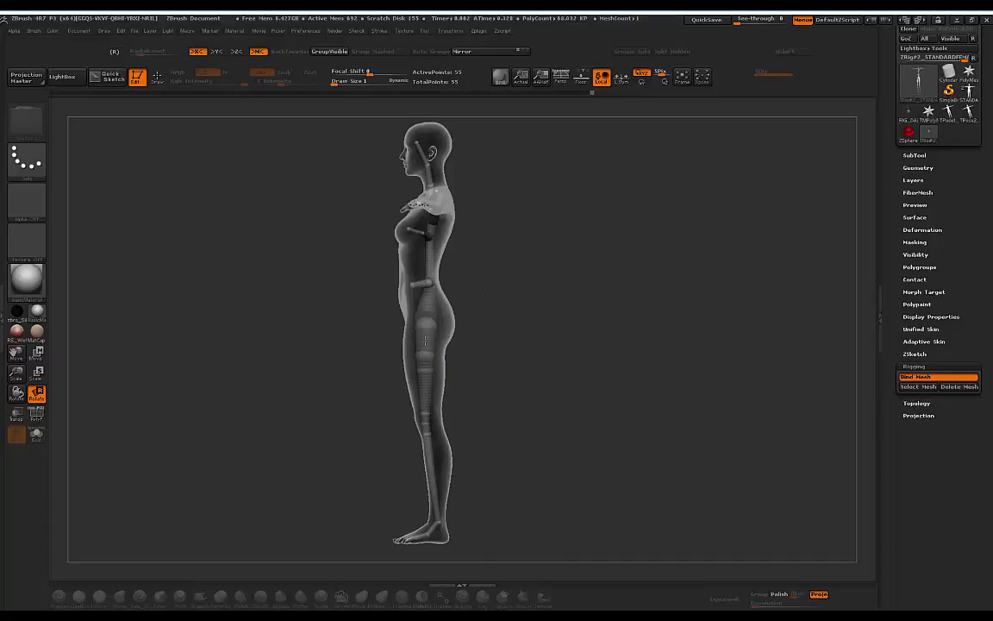
pyautogui.moveTo(427, 342); pyautogui.dragTo(437, 338)
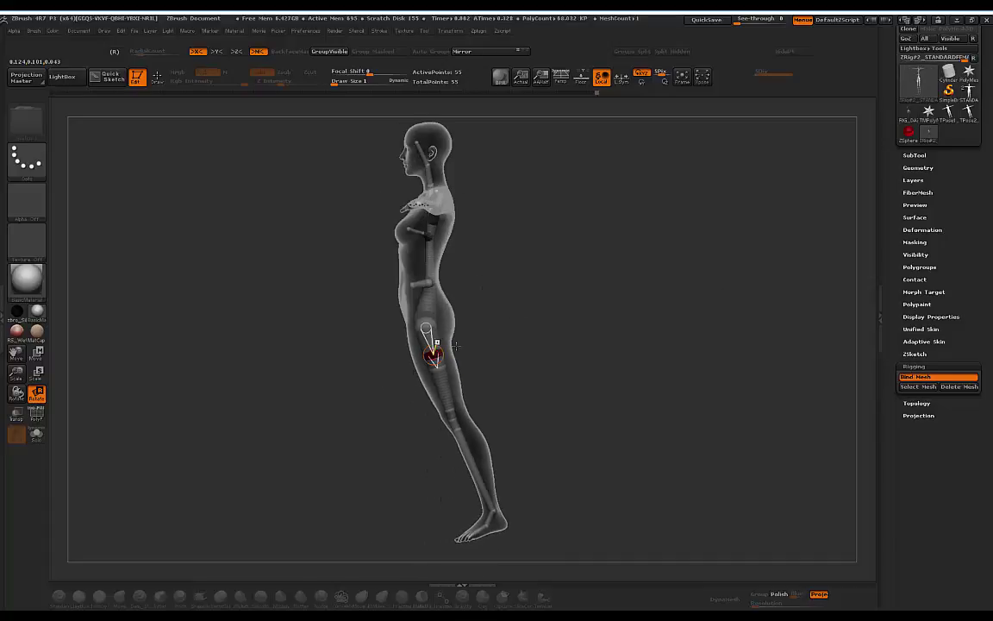
# Rotate both ankles so the feet point downward, and adjust the sideways angle of the thighs.
pyautogui.keyDown('alt'); pyautogui.moveTo(580, 344); pyautogui.dragTo(476, 466); pyautogui.keyUp('alt')
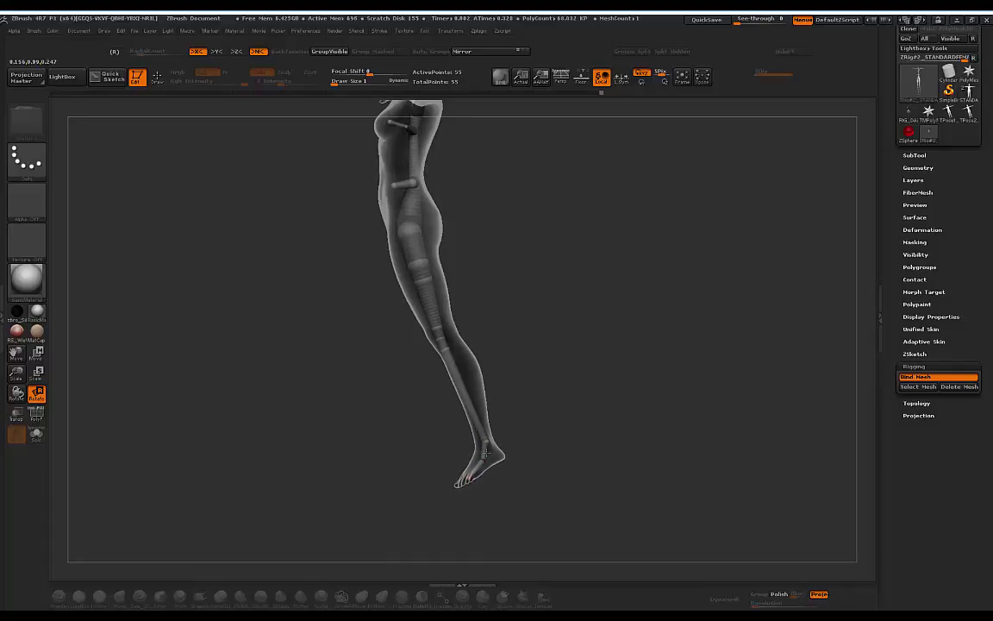
pyautogui.moveTo(486, 443); pyautogui.dragTo(493, 437)
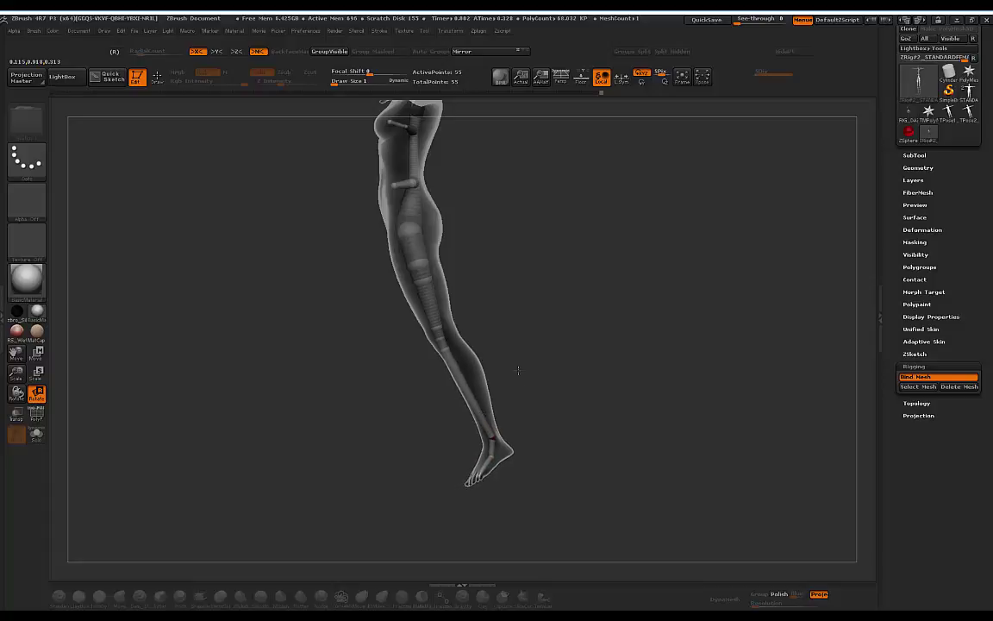
pyautogui.moveTo(519, 371); pyautogui.dragTo(555, 334)
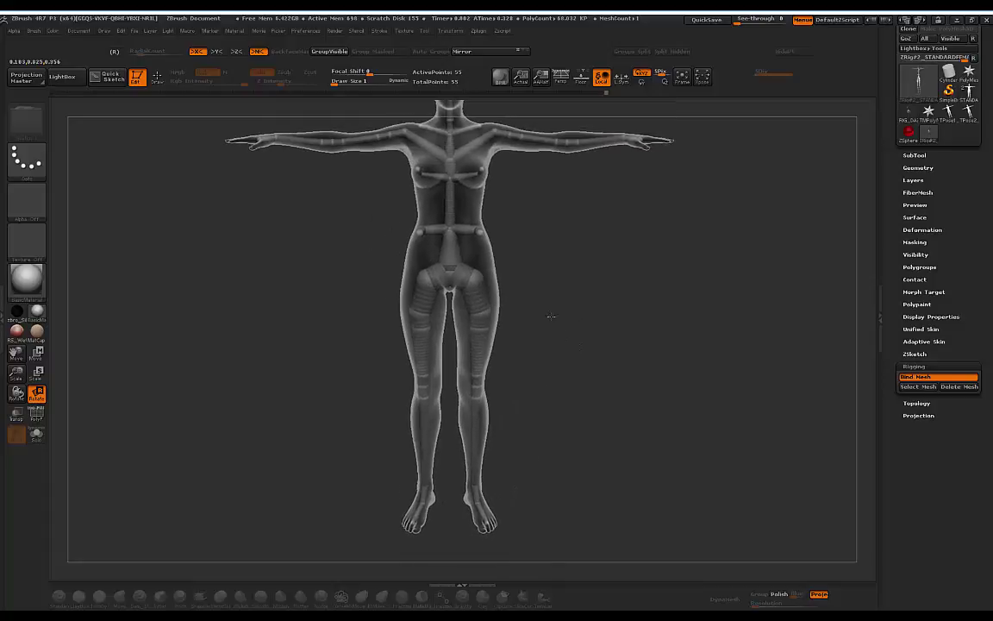
pyautogui.moveTo(476, 296); pyautogui.dragTo(481, 297)
# Lower both arms to the figure's sides and adjust the tilt of the head at the neck.
pyautogui.moveTo(539, 273); pyautogui.dragTo(595, 303)
pyautogui.keyDown('alt'); pyautogui.moveTo(595, 303); pyautogui.dragTo(602, 357); pyautogui.keyUp('alt')
pyautogui.moveTo(602, 356); pyautogui.dragTo(590, 269)
pyautogui.moveTo(511, 191); pyautogui.dragTo(504, 216)
pyautogui.moveTo(571, 169); pyautogui.dragTo(487, 169)
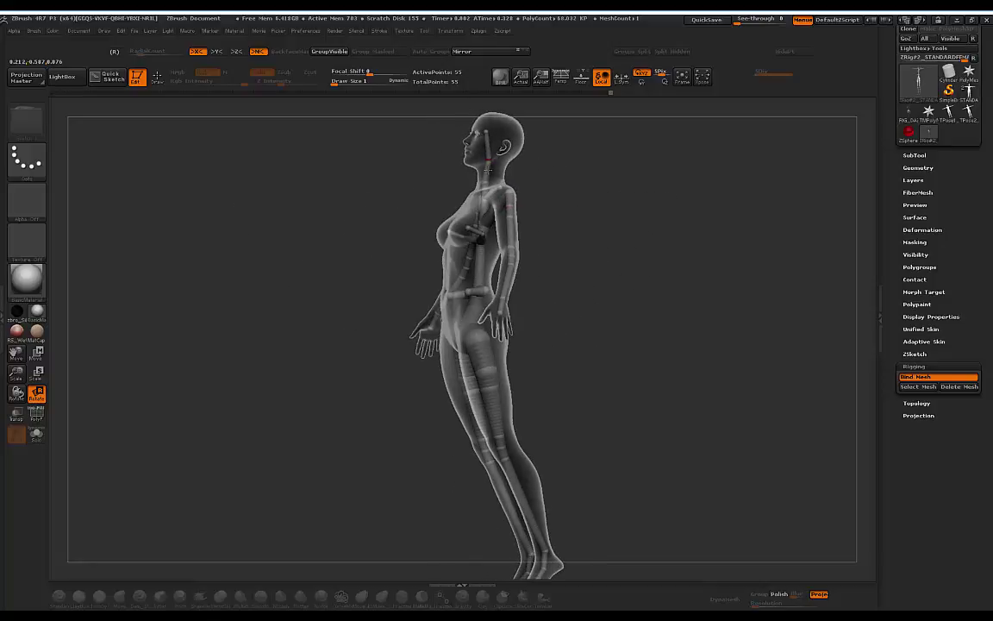
# Adjust both hands at the wrists and lean the upper torso backward from the spine.
pyautogui.moveTo(656, 197); pyautogui.dragTo(604, 207)
pyautogui.keyDown('alt'); pyautogui.moveTo(602, 268); pyautogui.dragTo(606, 337); pyautogui.keyUp('alt')
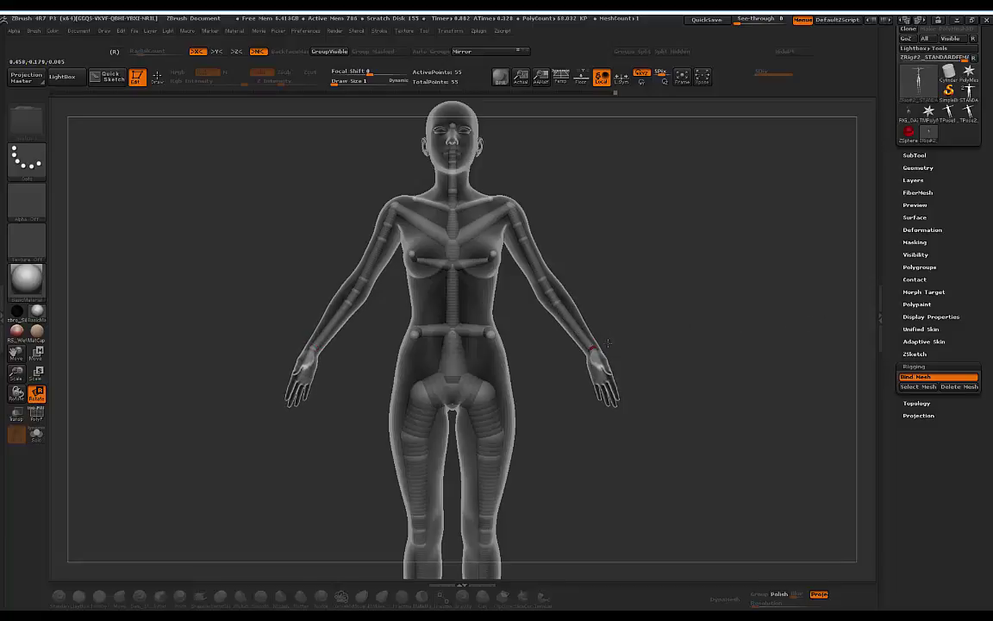
pyautogui.moveTo(664, 282); pyautogui.dragTo(566, 154)
pyautogui.moveTo(627, 188)
pyautogui.mouseDown()
pyautogui.moveTo(710, 170)
pyautogui.moveTo(636, 170)
pyautogui.mouseUp()
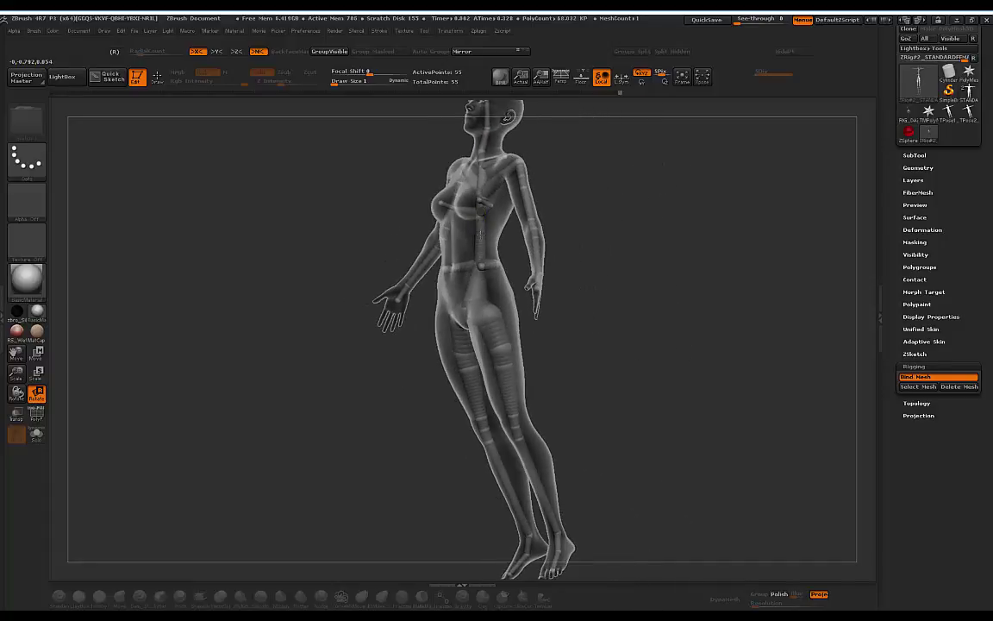
pyautogui.moveTo(480, 235); pyautogui.dragTo(485, 231)
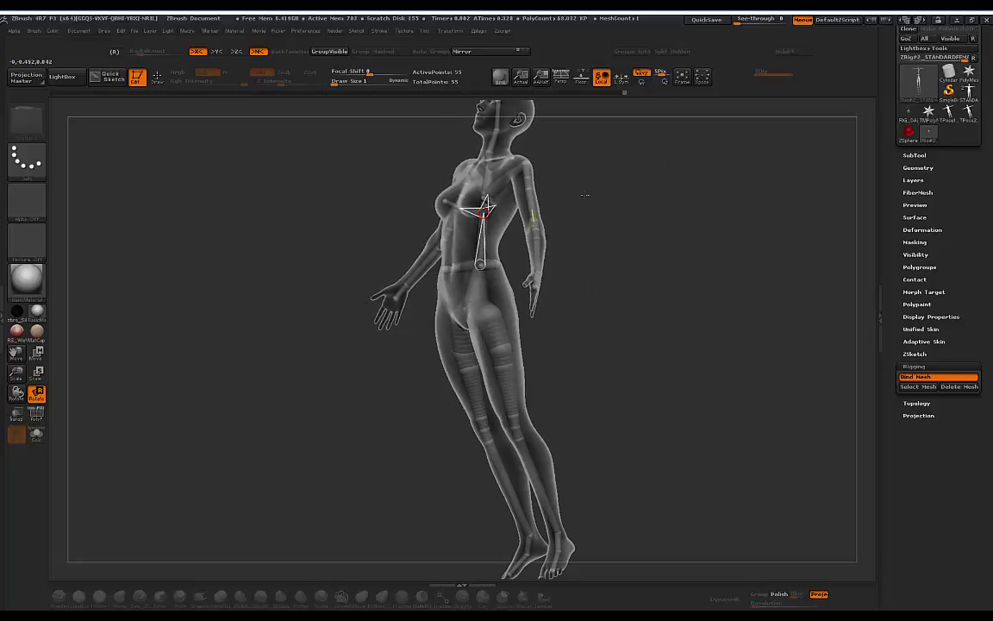
pyautogui.moveTo(584, 195); pyautogui.dragTo(579, 223)
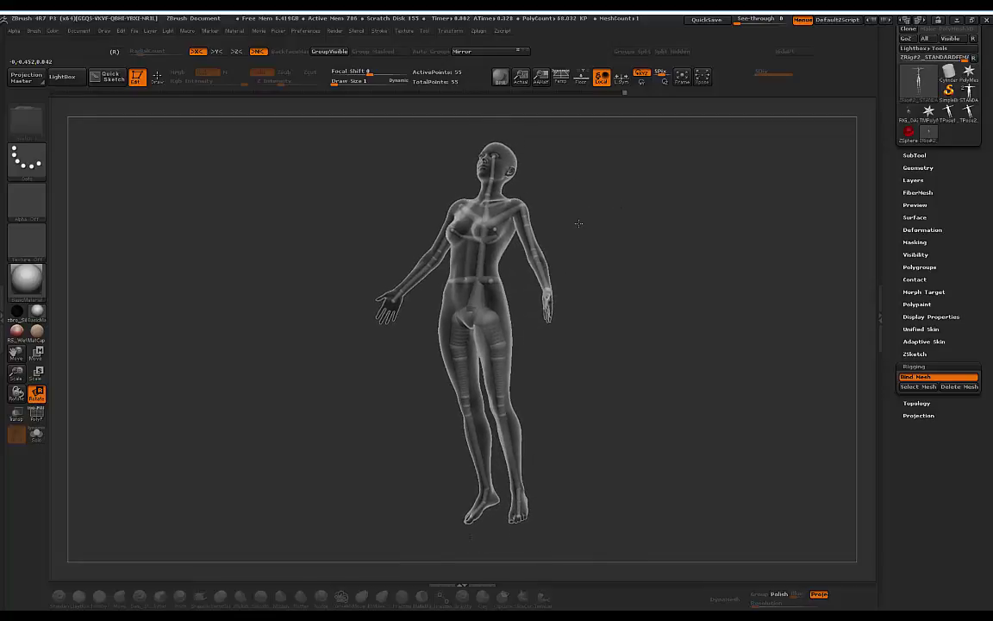
# Bring the POSERIG.jpg image over the canvas to compare the example poses, and return to ZBrush.
pyautogui.moveTo(0, 99); pyautogui.dragTo(508, 107)
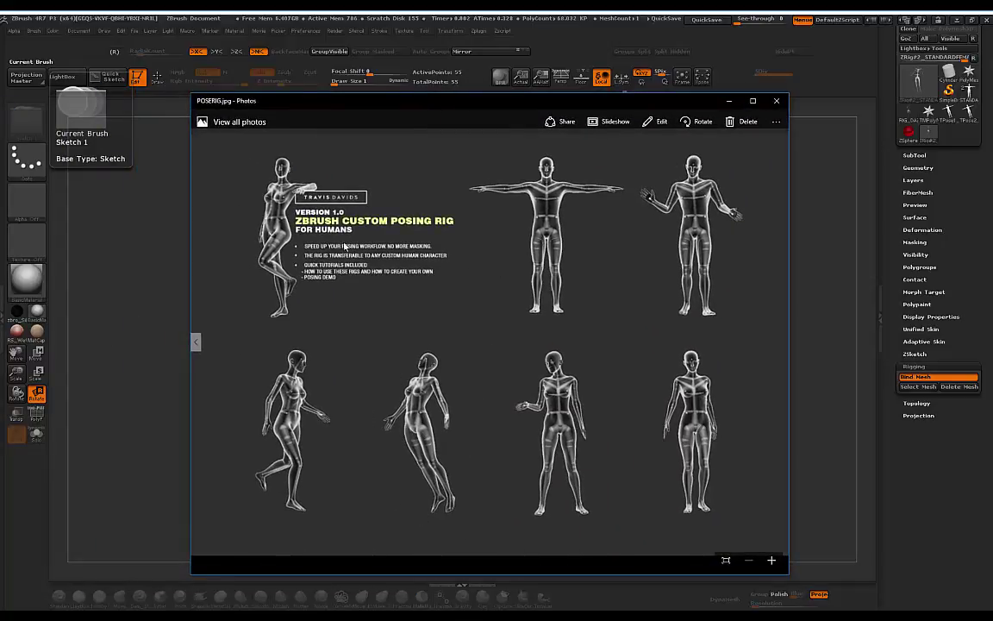
pyautogui.moveTo(424, 105); pyautogui.dragTo(372, 109)
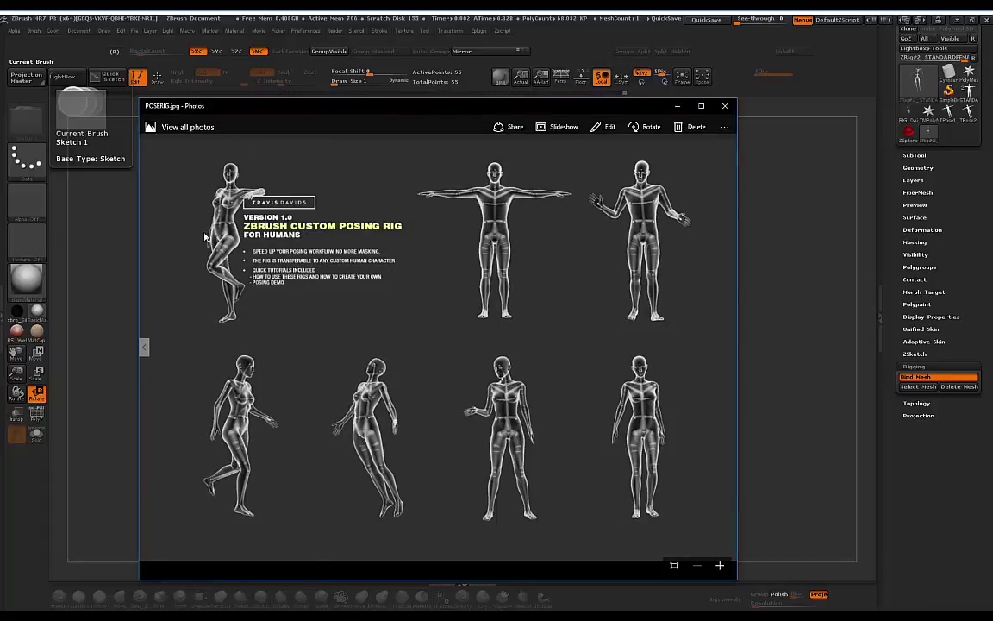
pyautogui.hotkey('alt', 'Tab')
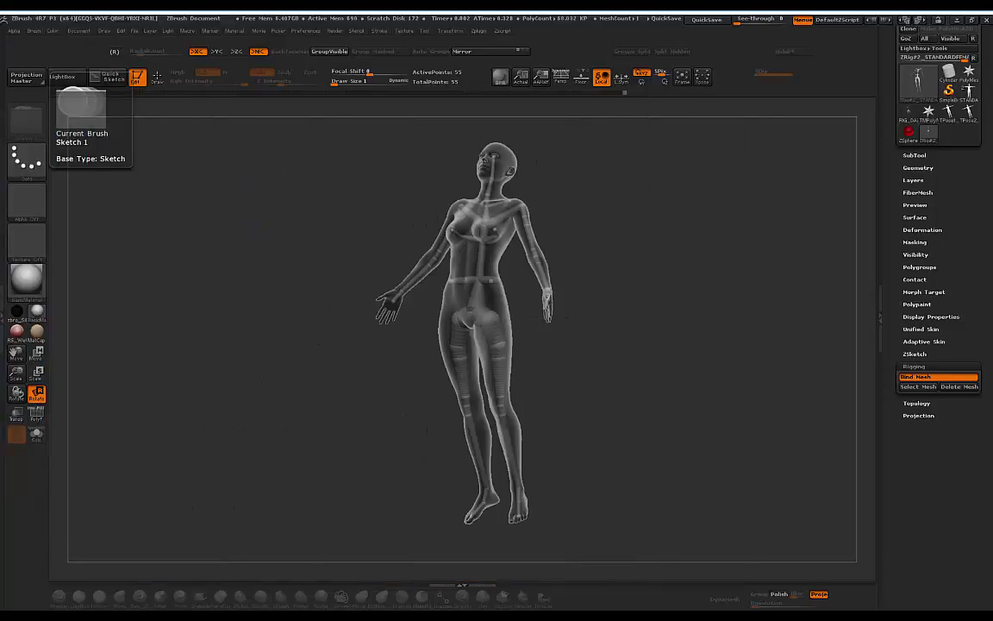
# Turn off Bind Mesh to reset the figure to its T-pose, seen from the front.
pyautogui.moveTo(812, 238); pyautogui.dragTo(743, 241)
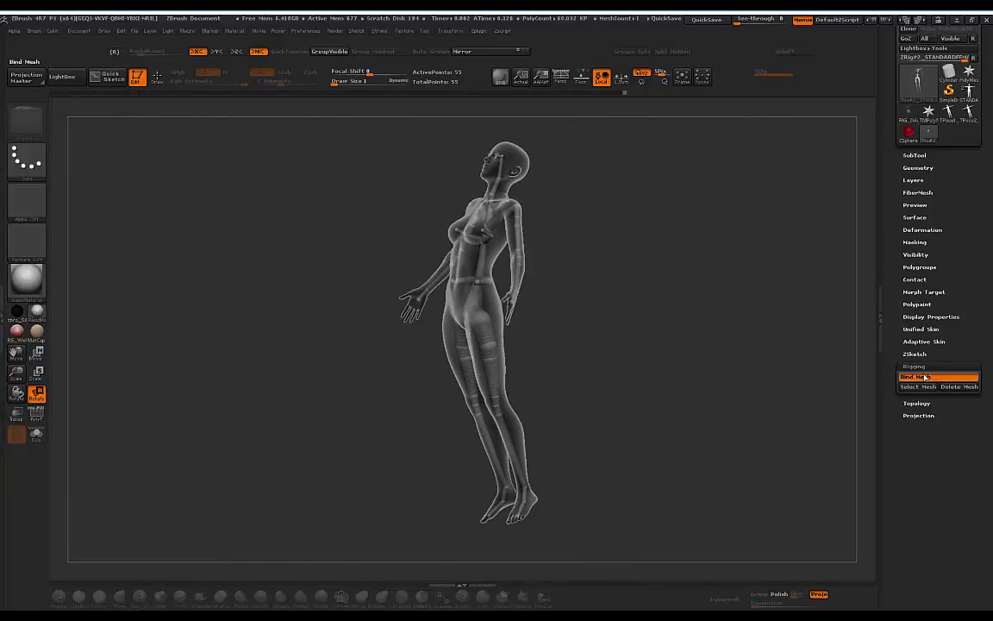
pyautogui.click(932, 378)
pyautogui.keyDown('shift'); pyautogui.moveTo(639, 215); pyautogui.dragTo(649, 258); pyautogui.keyUp('shift')
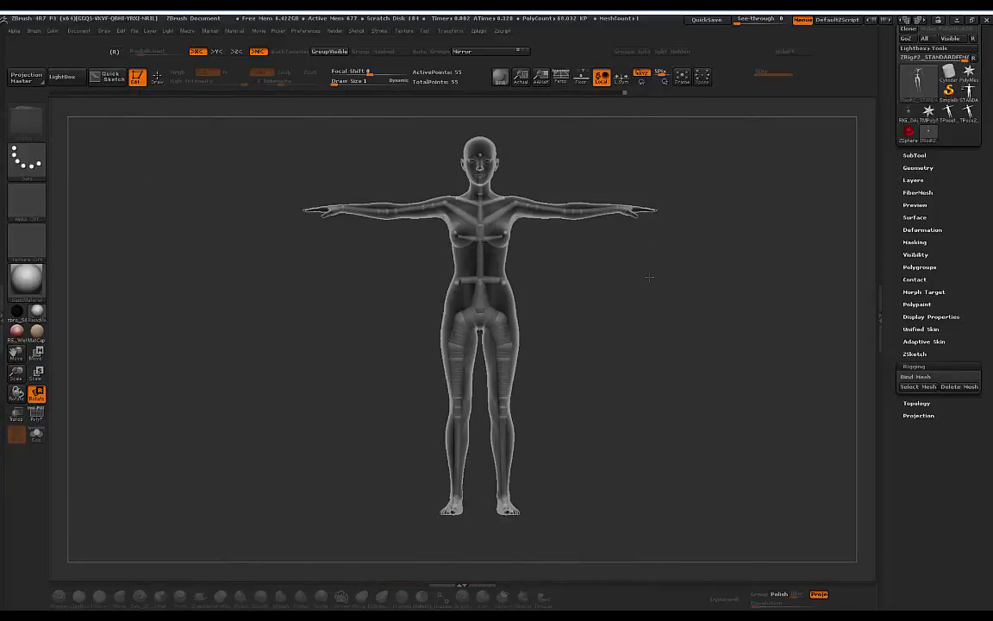
# Bind the mesh again, disable symmetry and swing the figure's left thigh forward in the side view.
pyautogui.keyDown('shift'); pyautogui.moveTo(623, 307); pyautogui.dragTo(595, 308); pyautogui.keyUp('shift')
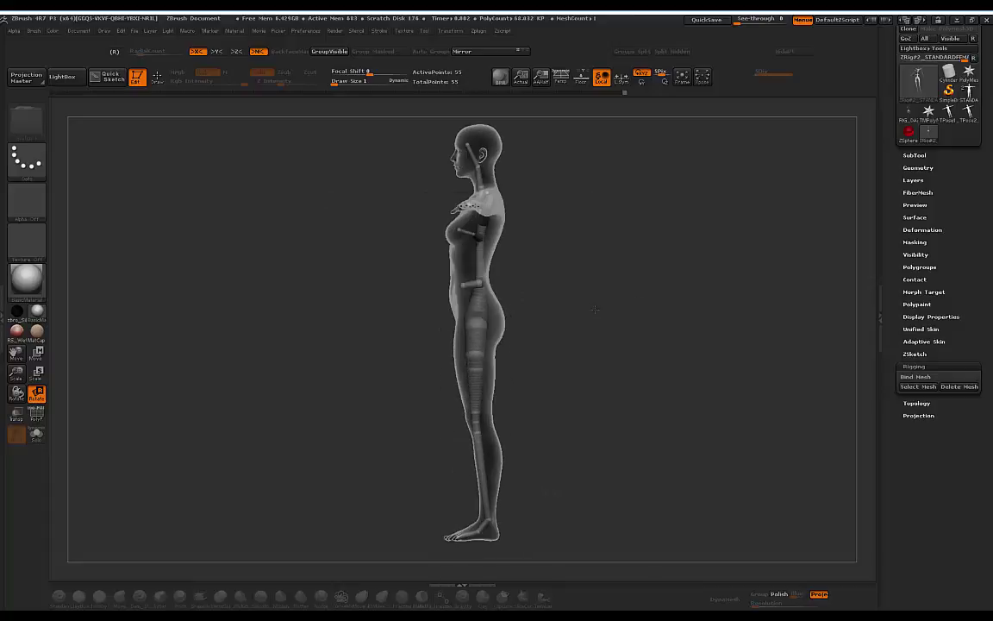
pyautogui.moveTo(476, 339)
pyautogui.mouseDown()
pyautogui.moveTo(462, 353)
pyautogui.moveTo(475, 337)
pyautogui.moveTo(454, 329)
pyautogui.moveTo(475, 317)
pyautogui.mouseUp()
pyautogui.hotkey('ctrl', 'z')
pyautogui.hotkey('ctrl', 'z')
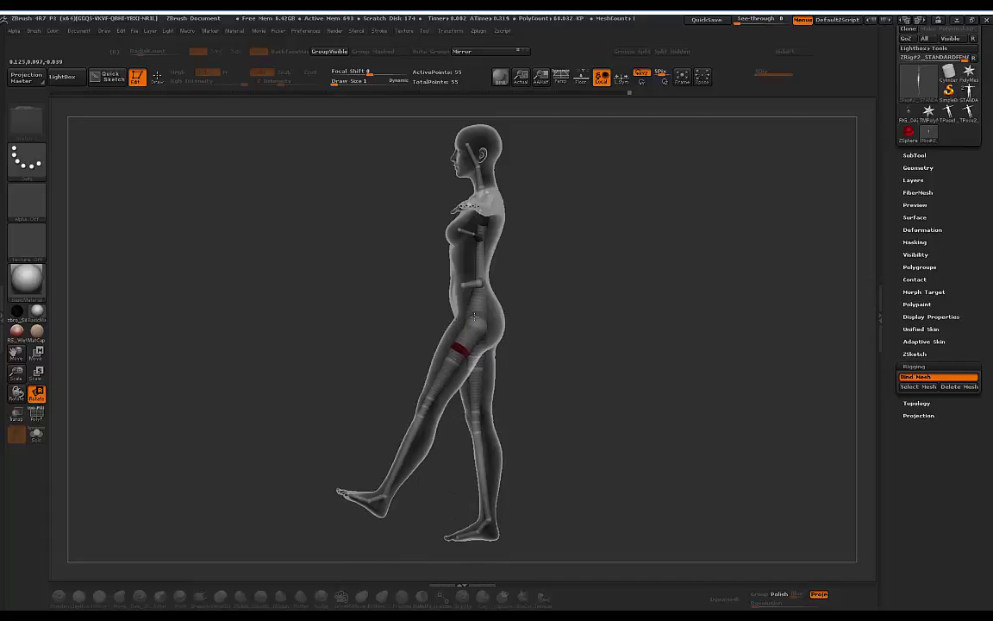
# Rotate the figure's right thigh inward so the standing leg sits beneath the body.
pyautogui.moveTo(607, 305); pyautogui.dragTo(656, 302)
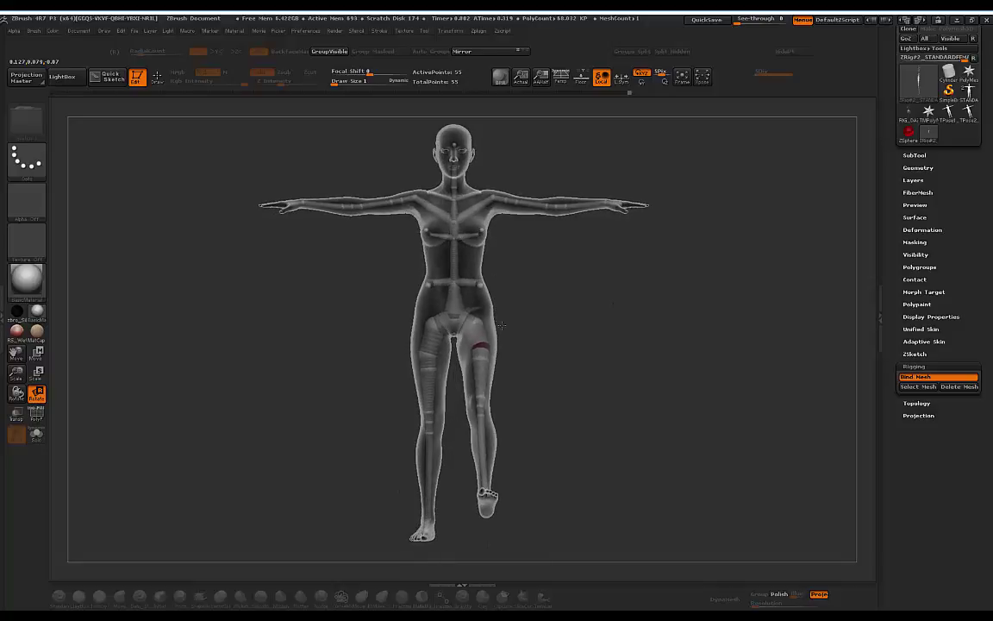
pyautogui.moveTo(431, 340); pyautogui.dragTo(435, 340)
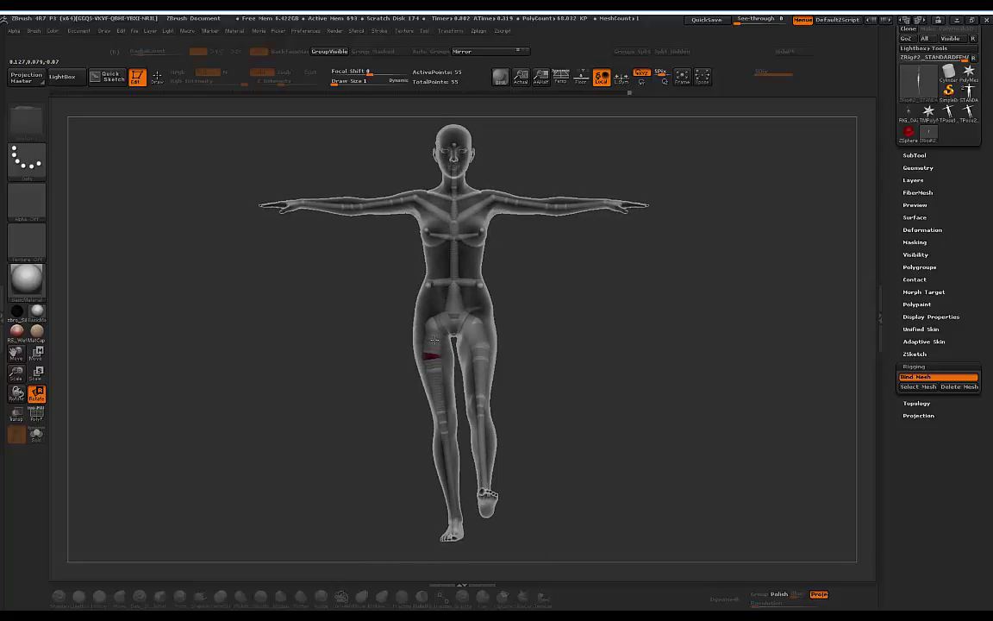
# Bend the figure's left knee so the lower leg drops down and slightly back.
pyautogui.moveTo(549, 363); pyautogui.dragTo(546, 399)
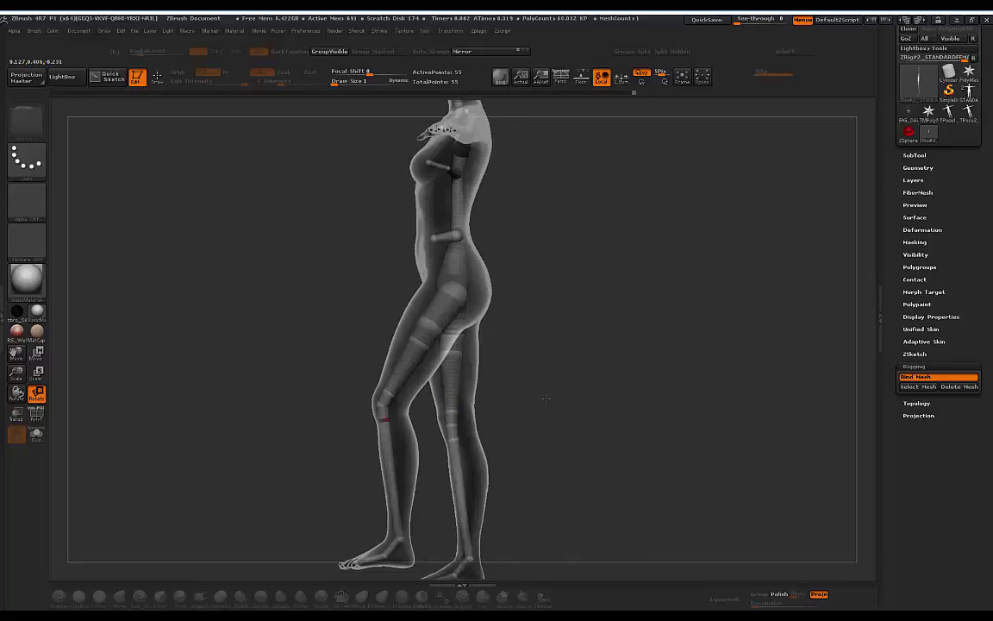
pyautogui.moveTo(647, 362)
pyautogui.mouseDown()
pyautogui.moveTo(548, 349)
pyautogui.moveTo(594, 334)
pyautogui.moveTo(642, 344)
pyautogui.mouseUp()
pyautogui.moveTo(584, 324); pyautogui.dragTo(506, 285)
pyautogui.moveTo(588, 284); pyautogui.dragTo(588, 285)
pyautogui.moveTo(362, 361); pyautogui.dragTo(415, 305)
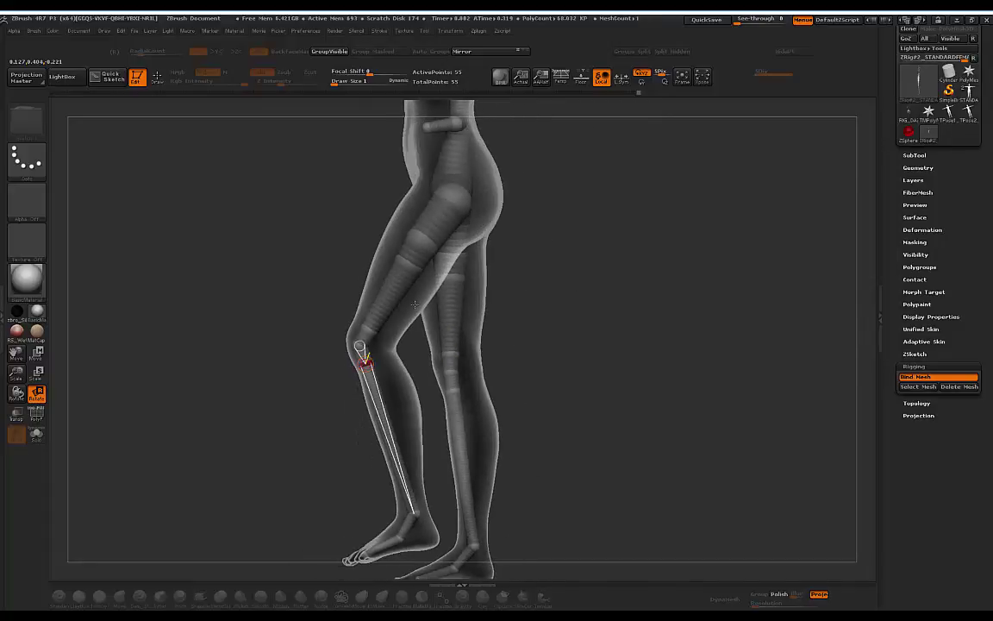
pyautogui.moveTo(598, 284); pyautogui.dragTo(664, 287)
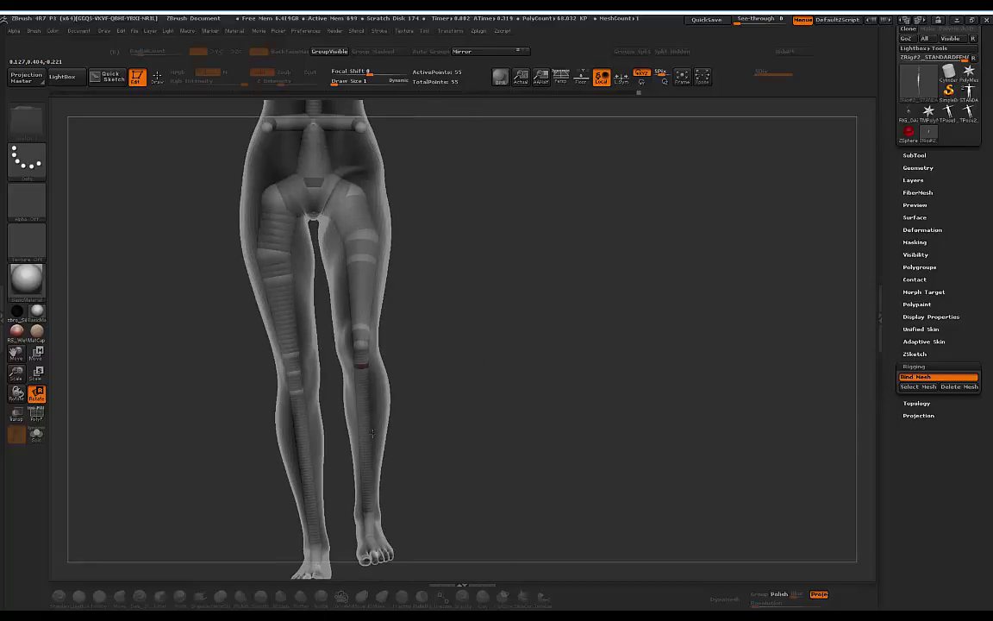
pyautogui.moveTo(363, 430); pyautogui.dragTo(351, 430)
pyautogui.hotkey('ctrl', 'z')
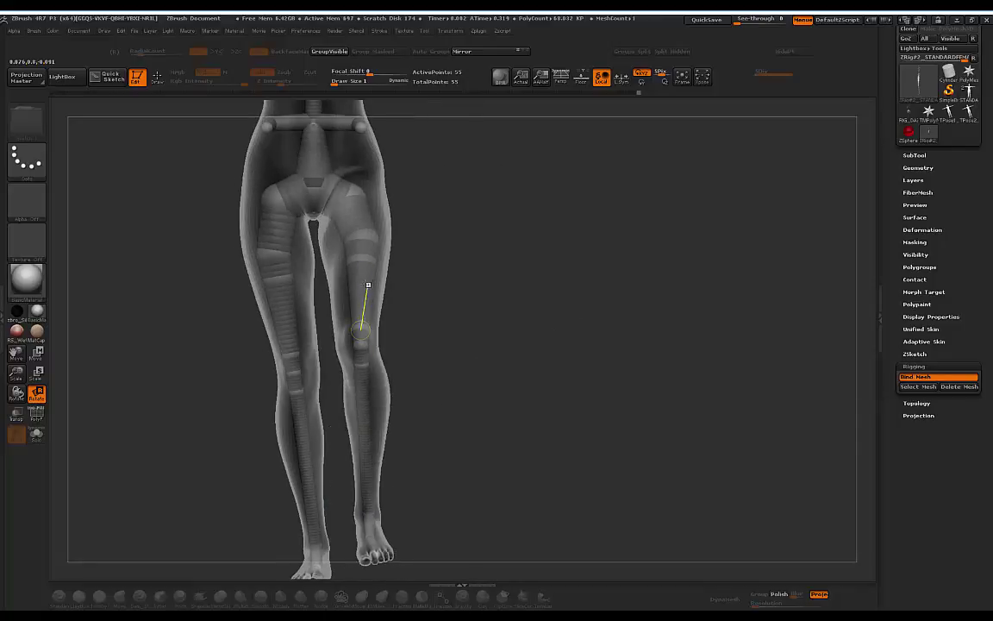
pyautogui.moveTo(364, 282); pyautogui.dragTo(358, 281)
pyautogui.hotkey('ctrl', 'z')
# Rotate the left thigh inward at the hip and bend the knee sharply so the foot lifts behind.
pyautogui.moveTo(359, 215); pyautogui.dragTo(350, 213)
pyautogui.moveTo(494, 244); pyautogui.dragTo(457, 247)
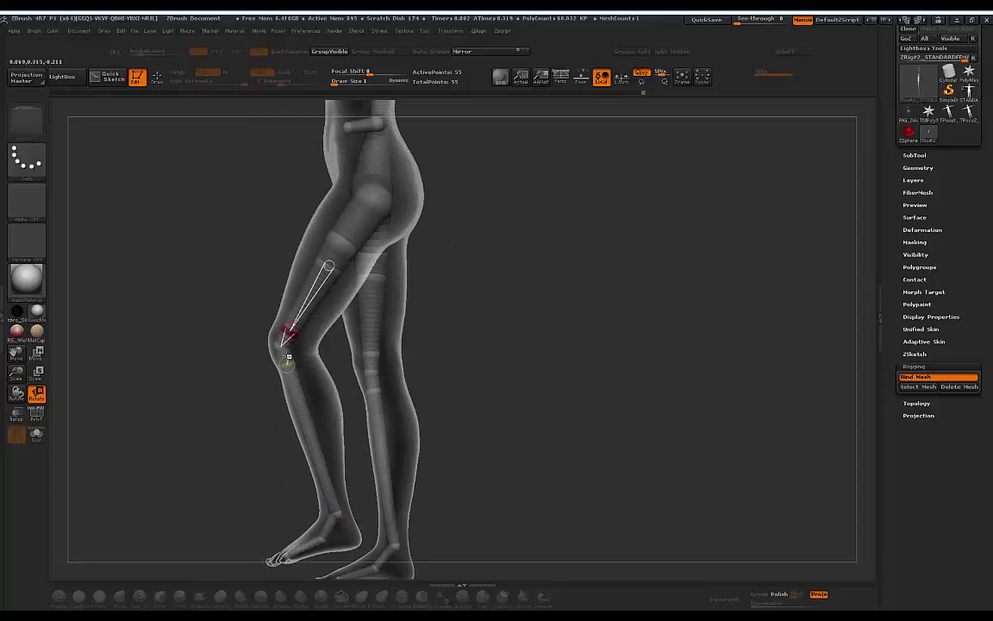
pyautogui.moveTo(289, 356); pyautogui.dragTo(298, 354)
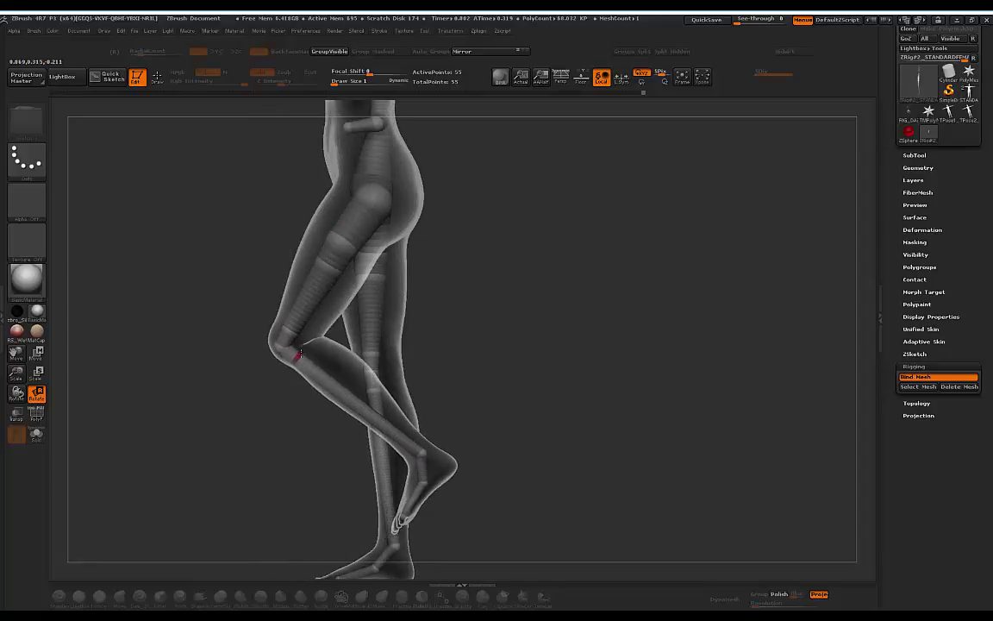
# Rotate the figure's left lower leg slightly outward at the knee and lift its foot a little higher behind.
pyautogui.moveTo(503, 285); pyautogui.dragTo(277, 385)
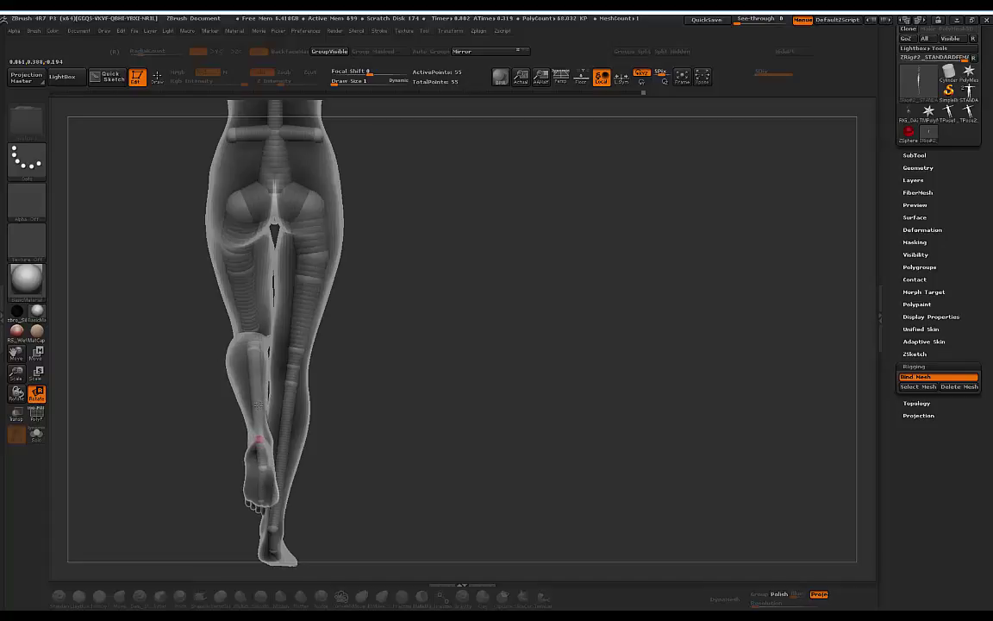
pyautogui.moveTo(257, 442); pyautogui.dragTo(242, 291)
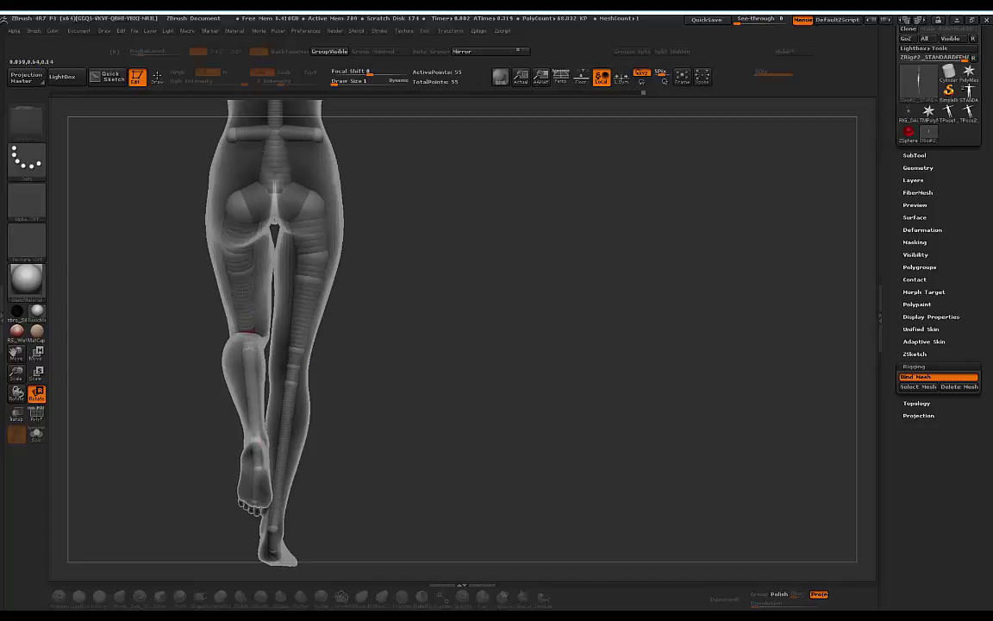
pyautogui.moveTo(450, 271); pyautogui.dragTo(478, 256)
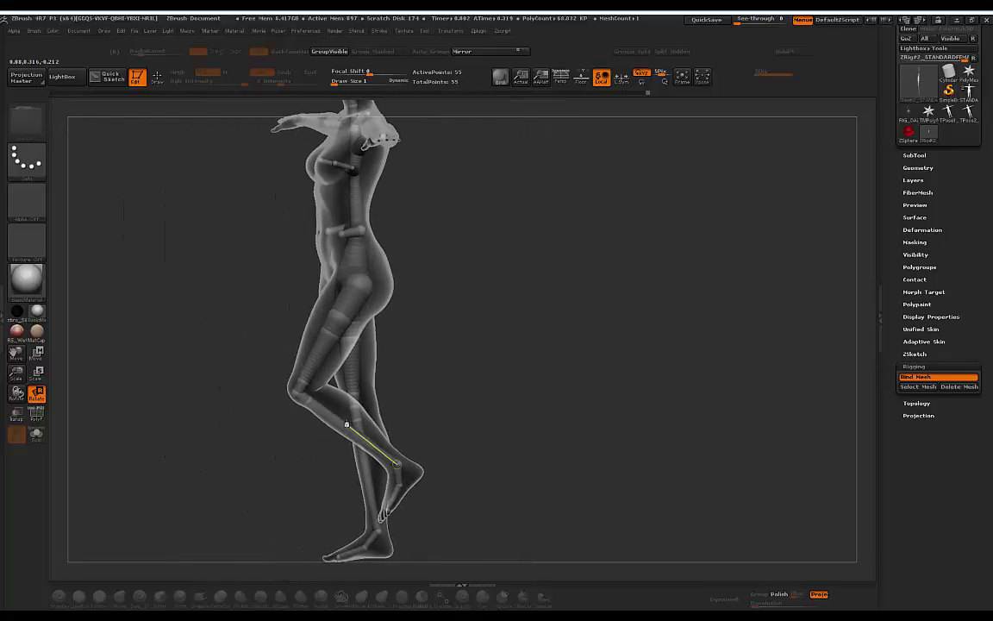
pyautogui.moveTo(396, 463); pyautogui.dragTo(401, 459)
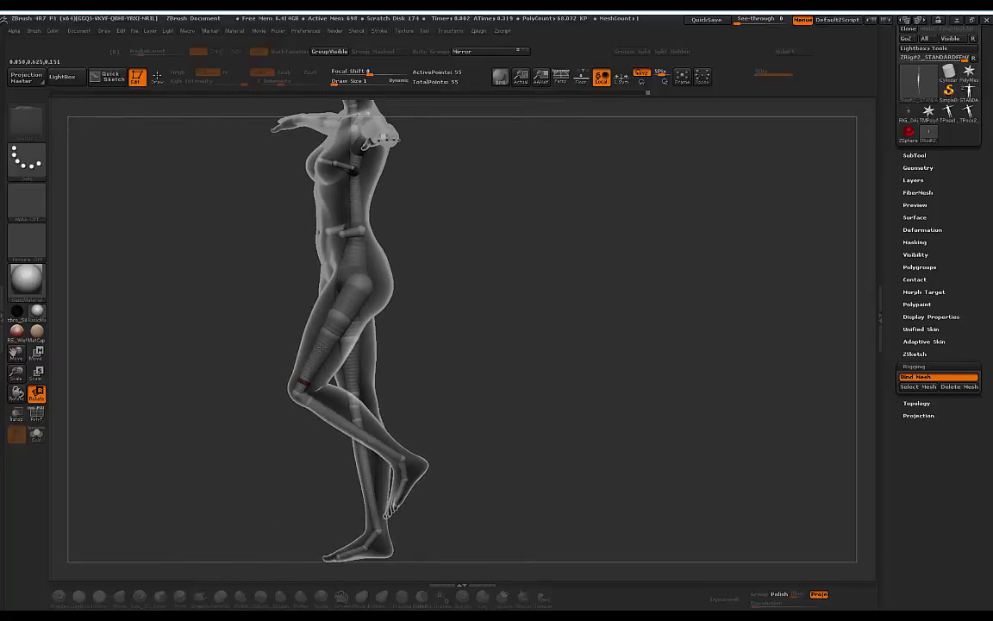
pyautogui.moveTo(506, 313); pyautogui.dragTo(417, 319)
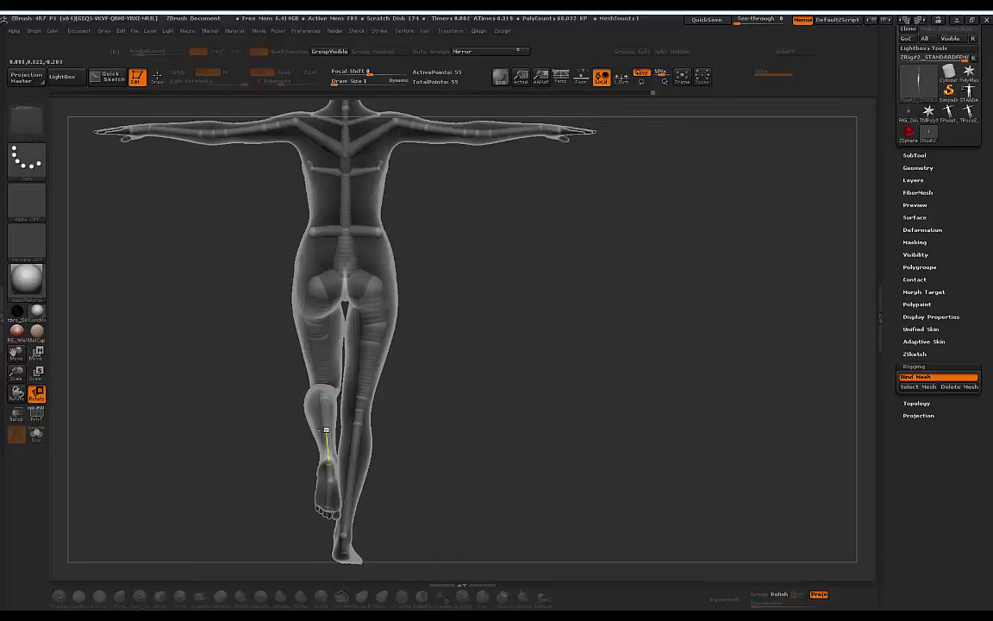
# Turn the standing right foot slightly outward at the ankle and fine-tune the raised left thigh's angle.
pyautogui.moveTo(462, 357); pyautogui.dragTo(516, 352)
pyautogui.moveTo(466, 318); pyautogui.dragTo(414, 458)
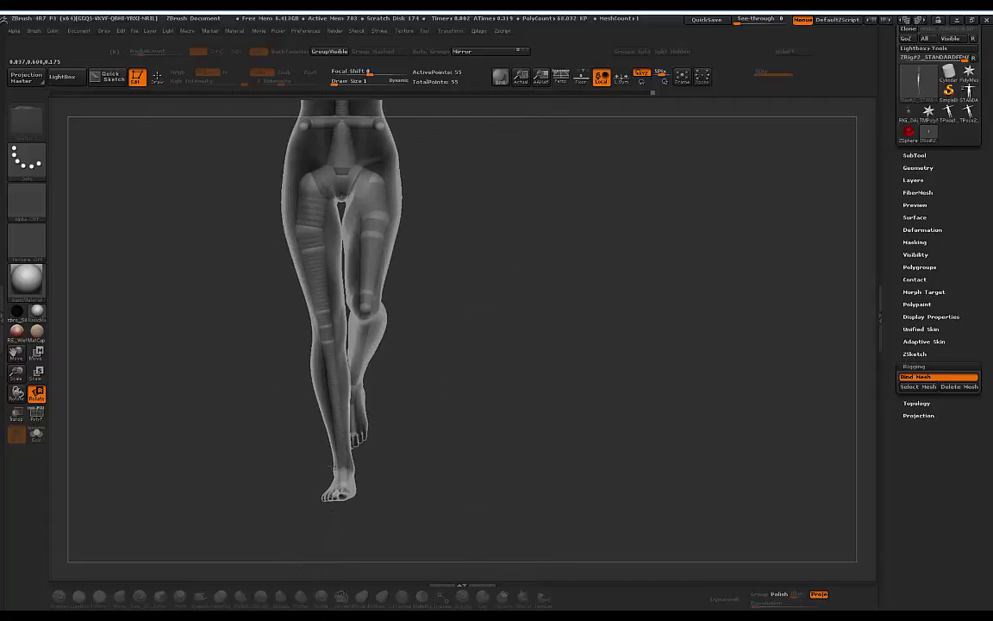
pyautogui.moveTo(375, 481); pyautogui.dragTo(382, 509)
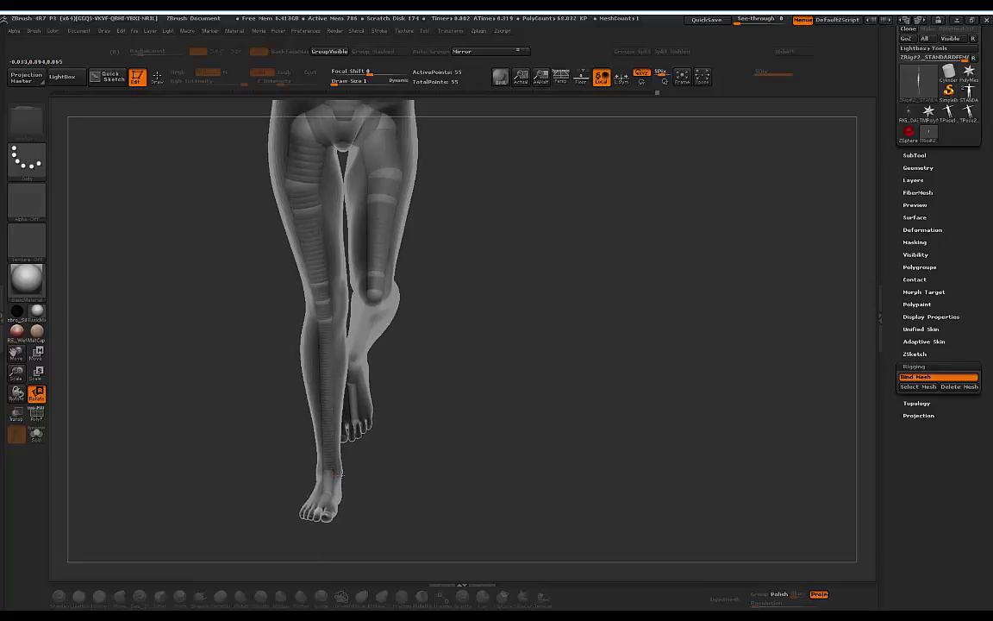
pyautogui.moveTo(388, 426)
pyautogui.mouseDown()
pyautogui.moveTo(492, 354)
pyautogui.moveTo(501, 316)
pyautogui.moveTo(455, 336)
pyautogui.moveTo(498, 298)
pyautogui.moveTo(380, 278)
pyautogui.moveTo(492, 287)
pyautogui.moveTo(510, 250)
pyautogui.moveTo(525, 244)
pyautogui.moveTo(617, 249)
pyautogui.moveTo(598, 282)
pyautogui.moveTo(572, 295)
pyautogui.moveTo(570, 338)
pyautogui.moveTo(572, 288)
pyautogui.moveTo(594, 273)
pyautogui.moveTo(561, 328)
pyautogui.moveTo(527, 291)
pyautogui.moveTo(506, 303)
pyautogui.moveTo(512, 308)
pyautogui.moveTo(470, 285)
pyautogui.moveTo(440, 323)
pyautogui.mouseUp()
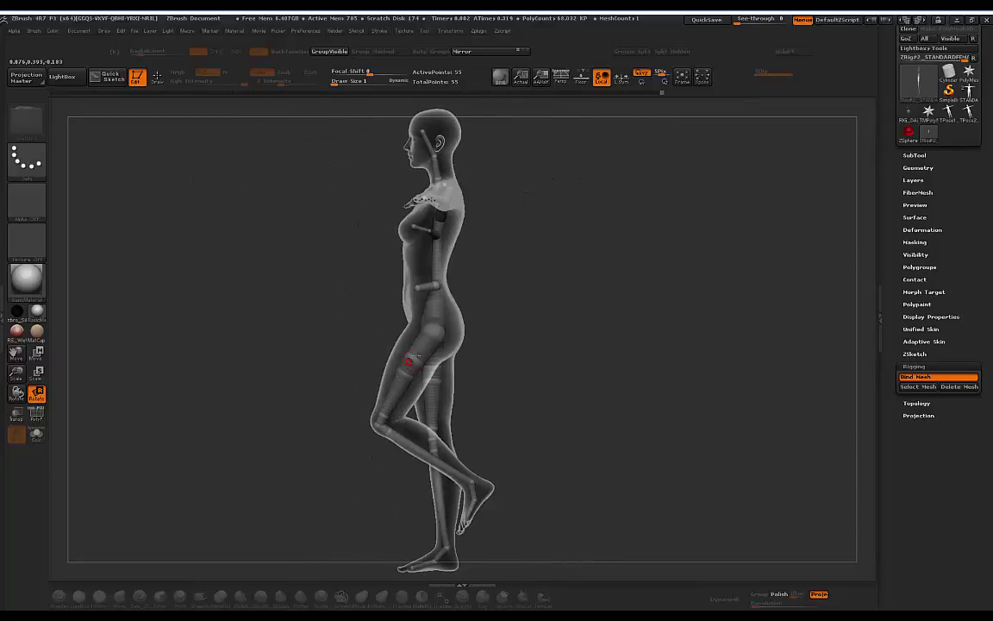
pyautogui.moveTo(415, 358); pyautogui.dragTo(428, 343)
pyautogui.moveTo(502, 306); pyautogui.dragTo(555, 337)
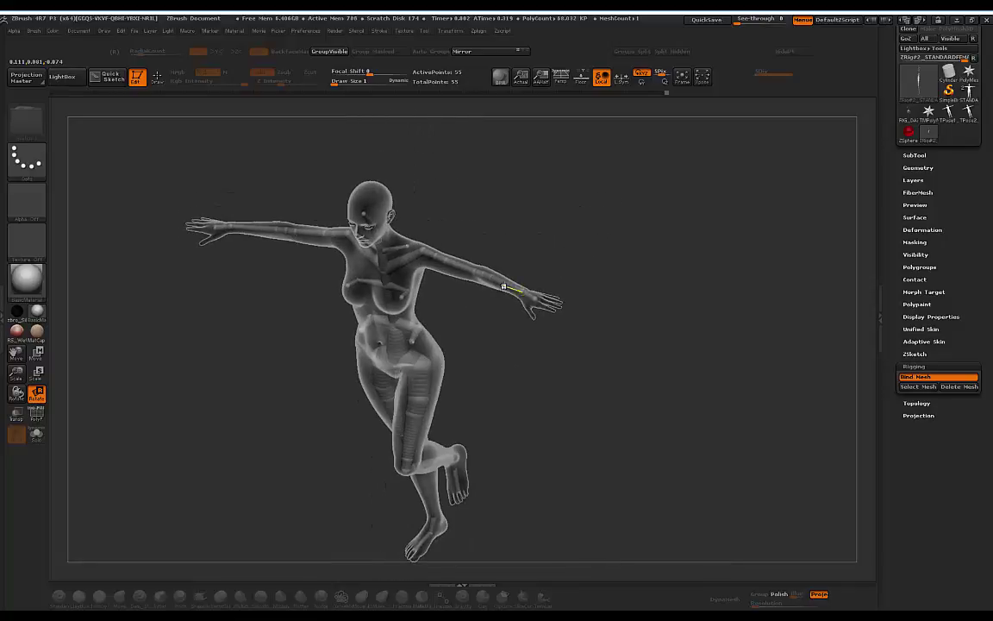
# Bend the figure's left elbow so the forearm points forward from the raised upper arm.
pyautogui.moveTo(490, 292); pyautogui.dragTo(452, 299)
pyautogui.hotkey('ctrl', 'z')
pyautogui.keyDown('alt'); pyautogui.moveTo(524, 222); pyautogui.dragTo(583, 265); pyautogui.keyUp('alt')
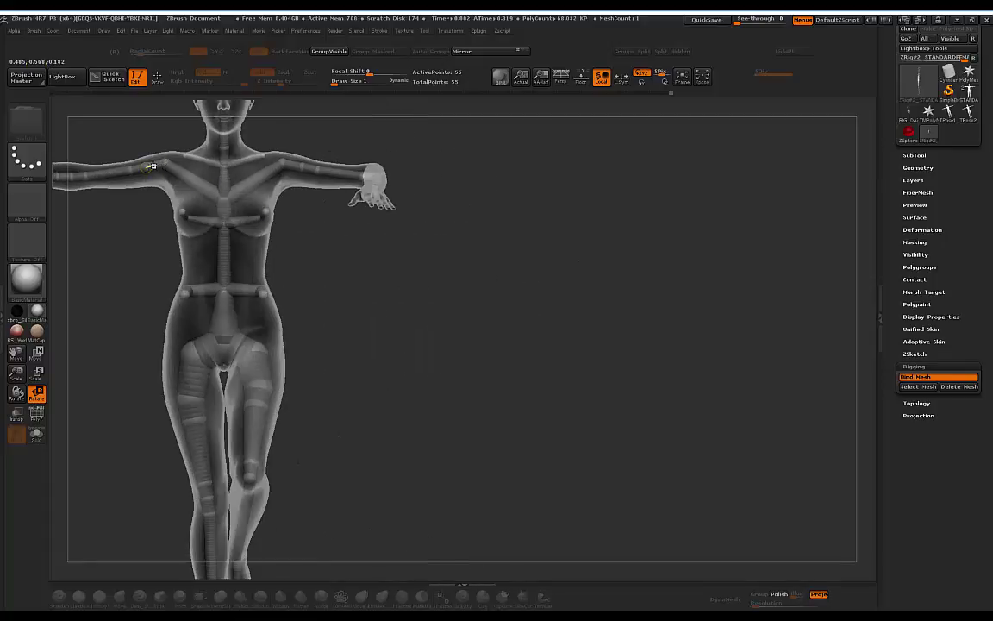
# Lower the figure's right arm at the shoulder and turn the forearm inward so it hangs close to the body.
pyautogui.moveTo(151, 166); pyautogui.dragTo(232, 200)
pyautogui.keyDown('alt'); pyautogui.moveTo(355, 253); pyautogui.dragTo(408, 251); pyautogui.keyUp('alt')
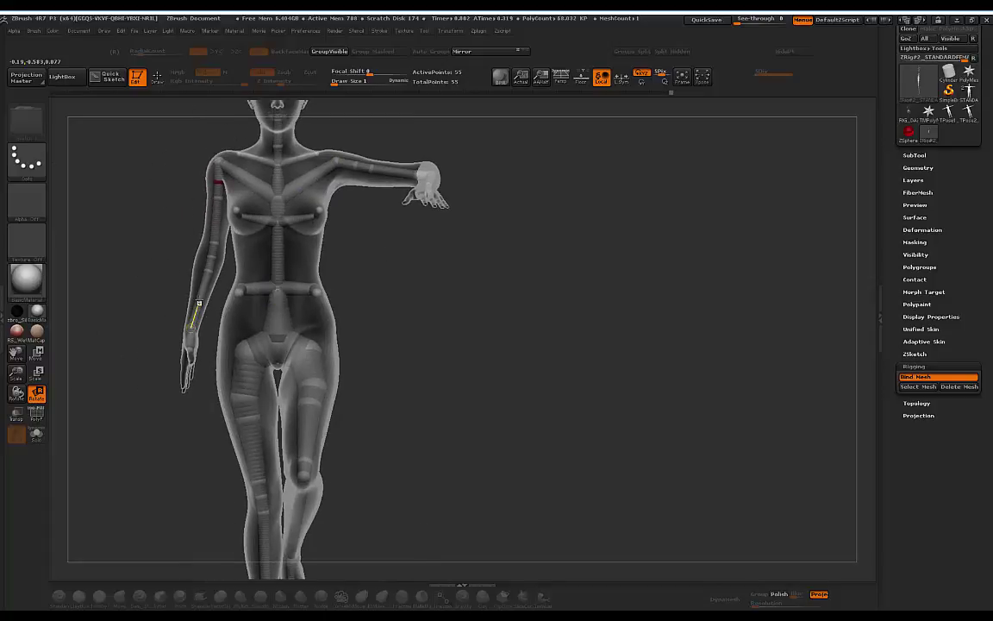
pyautogui.moveTo(212, 256)
pyautogui.mouseDown()
pyautogui.moveTo(229, 262)
pyautogui.moveTo(221, 259)
pyautogui.mouseUp()
pyautogui.hotkey('ctrl', 'z')
pyautogui.moveTo(219, 172); pyautogui.dragTo(215, 174)
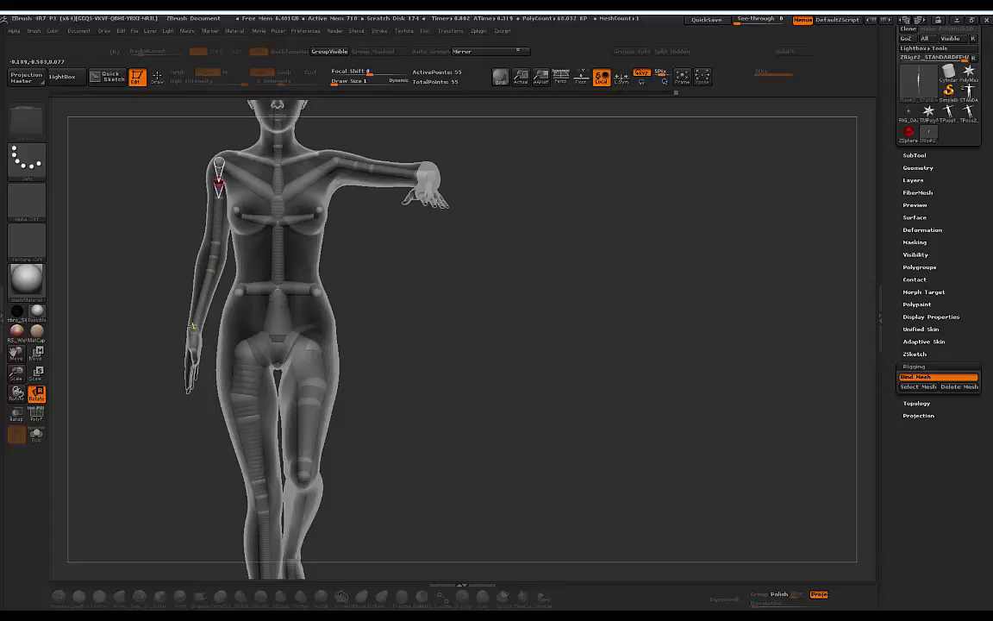
pyautogui.moveTo(192, 326); pyautogui.dragTo(197, 330)
pyautogui.moveTo(217, 241); pyautogui.dragTo(221, 229)
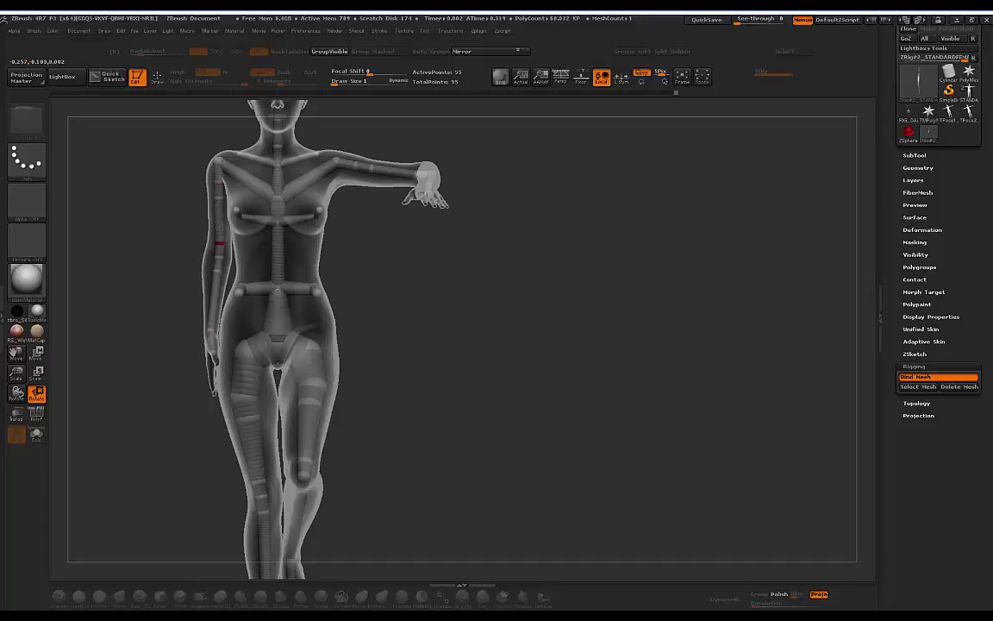
pyautogui.moveTo(436, 274); pyautogui.dragTo(442, 239)
pyautogui.moveTo(326, 250); pyautogui.dragTo(347, 233)
pyautogui.hotkey('ctrl', 'z')
pyautogui.moveTo(373, 255); pyautogui.dragTo(356, 231)
pyautogui.hotkey('ctrl', 'z')
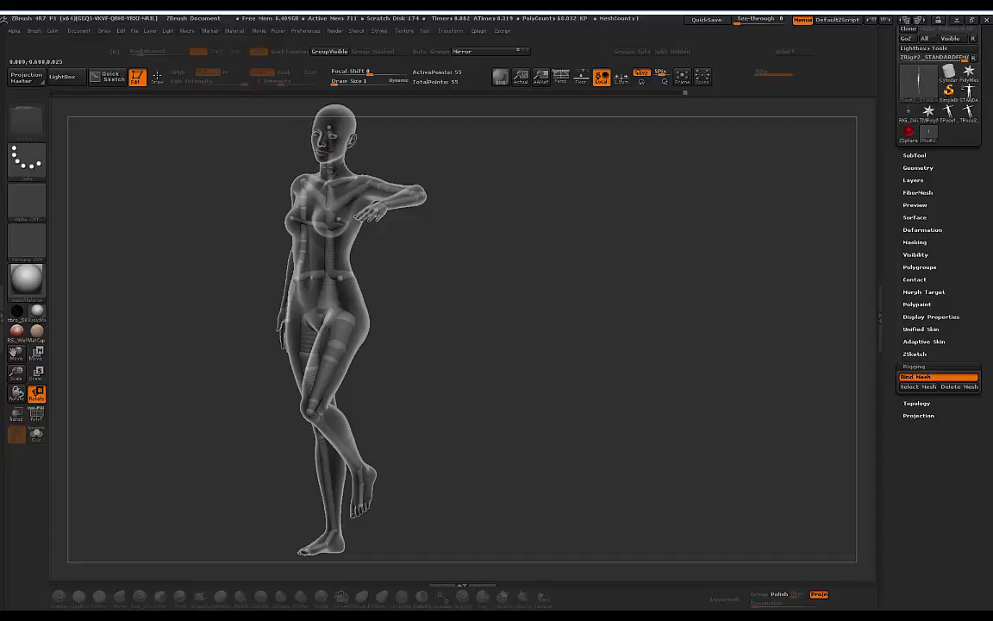
# Compare the finished one-legged pose with the first example figure in POSERIG.jpg, and move the reference out of the way.
pyautogui.moveTo(482, 176); pyautogui.dragTo(500, 268)
pyautogui.moveTo(521, 211); pyautogui.dragTo(541, 208)
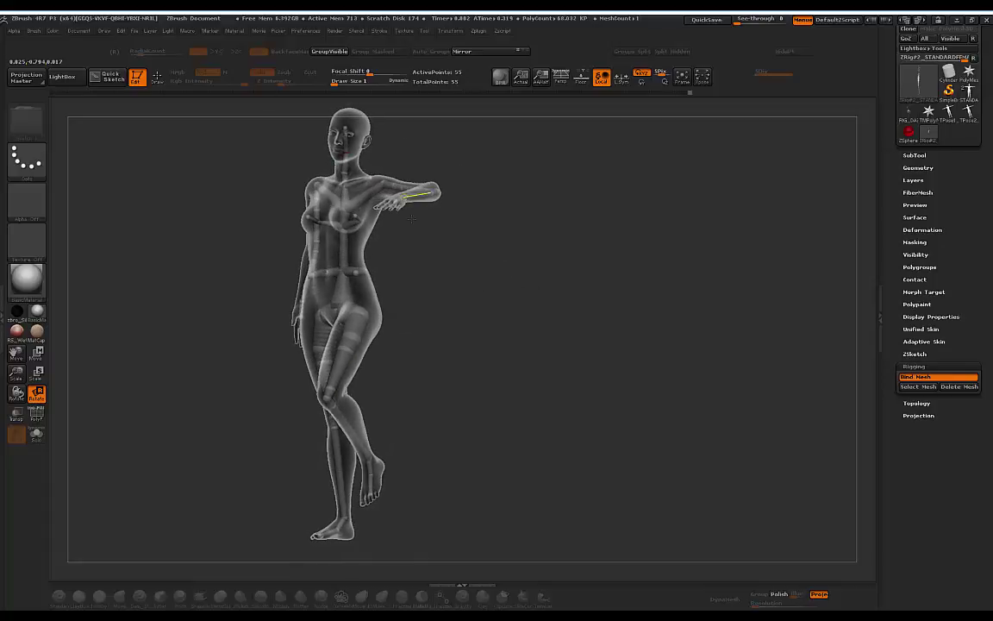
pyautogui.moveTo(2, 121); pyautogui.dragTo(553, 94)
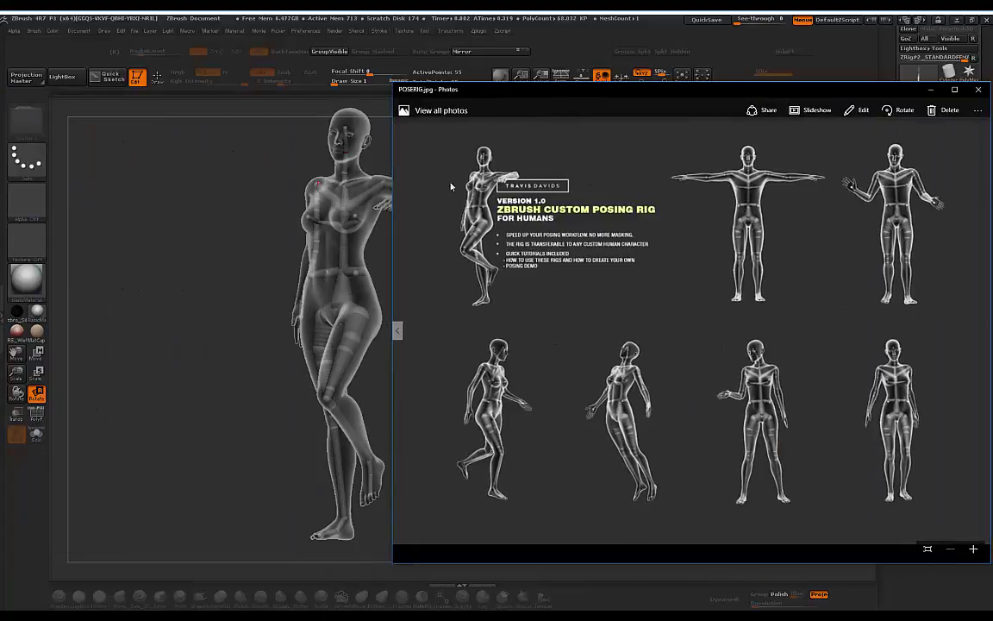
pyautogui.moveTo(490, 96); pyautogui.dragTo(574, 93)
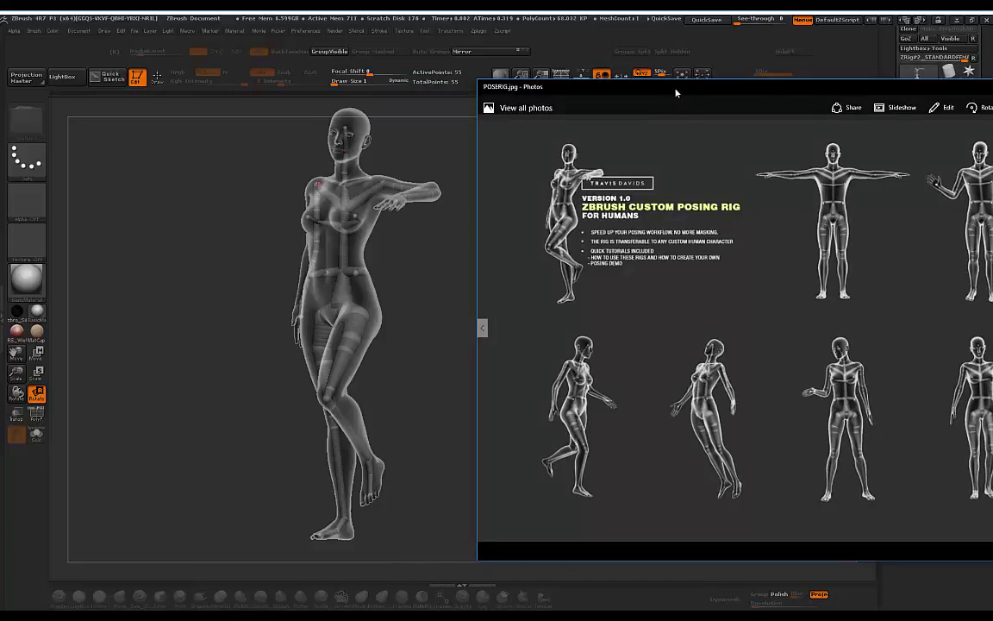
pyautogui.moveTo(676, 93); pyautogui.dragTo(0, 86)
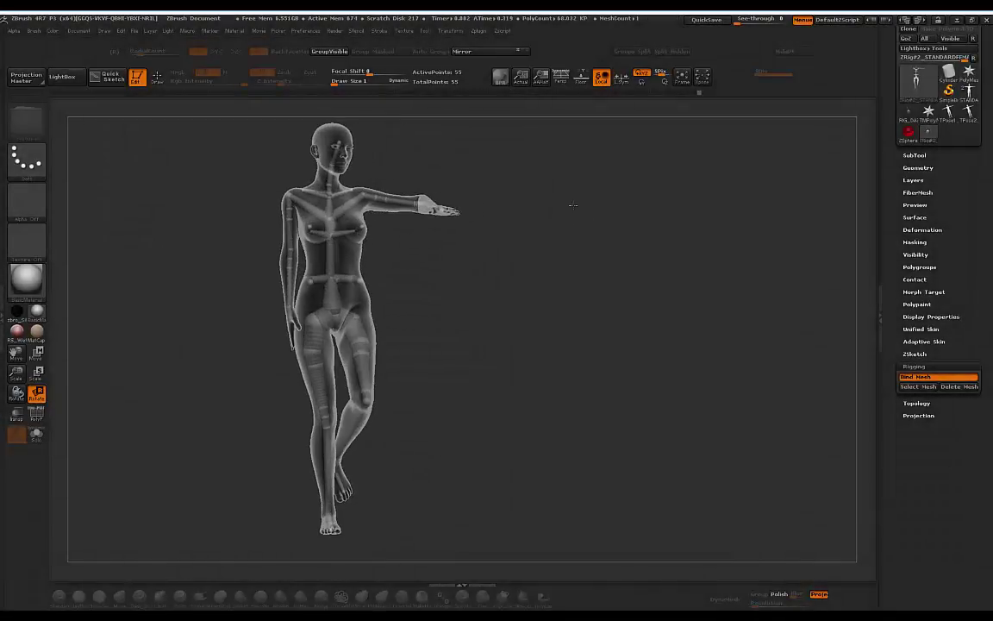
# Unbind the mesh to return to the T-pose, bind it again and lower both arms symmetrically at the shoulders.
pyautogui.click(921, 377)
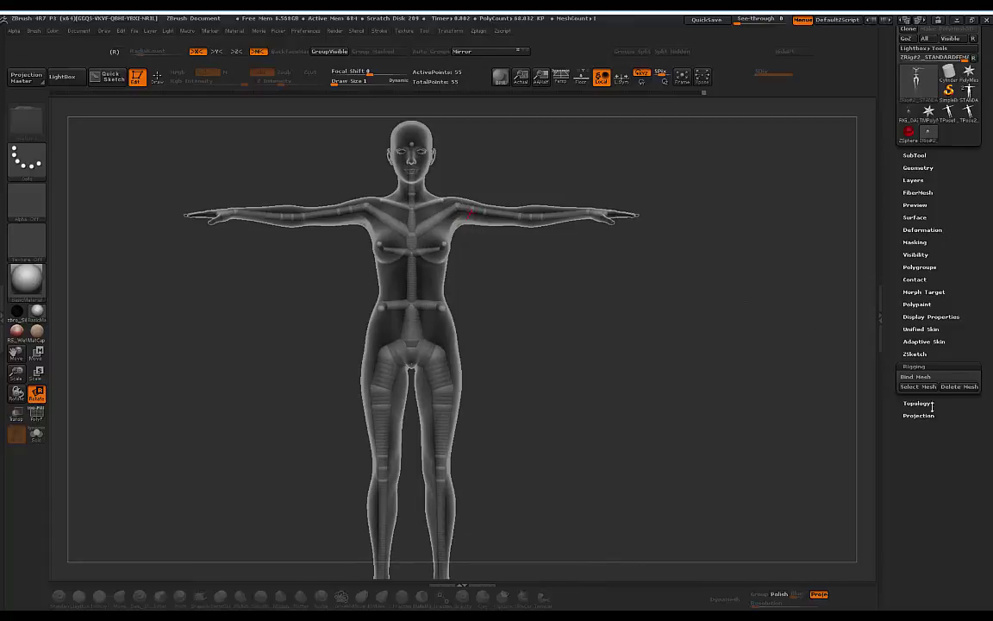
pyautogui.click(915, 378)
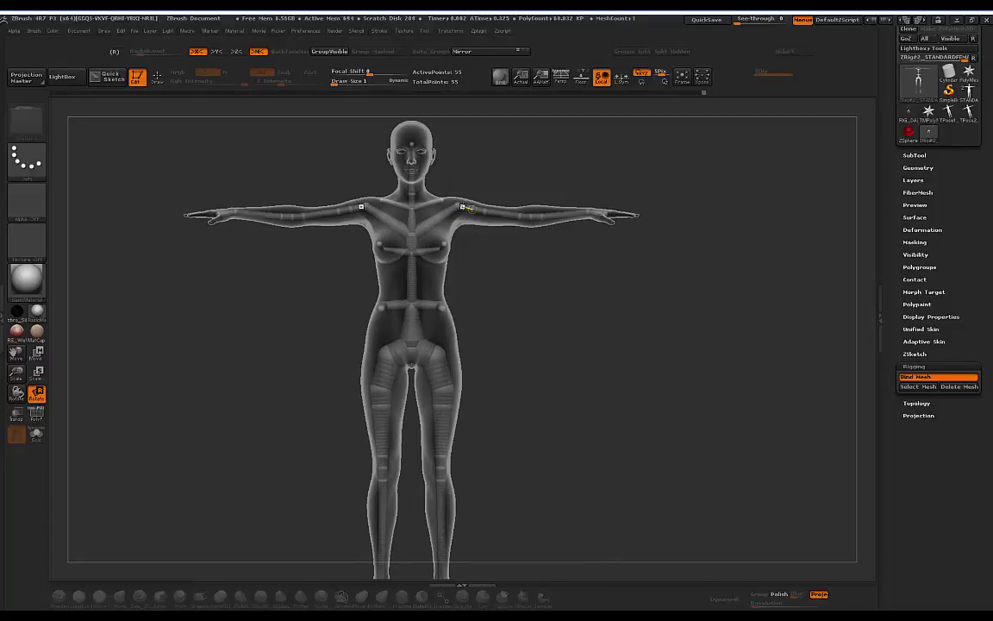
pyautogui.moveTo(466, 206); pyautogui.dragTo(462, 218)
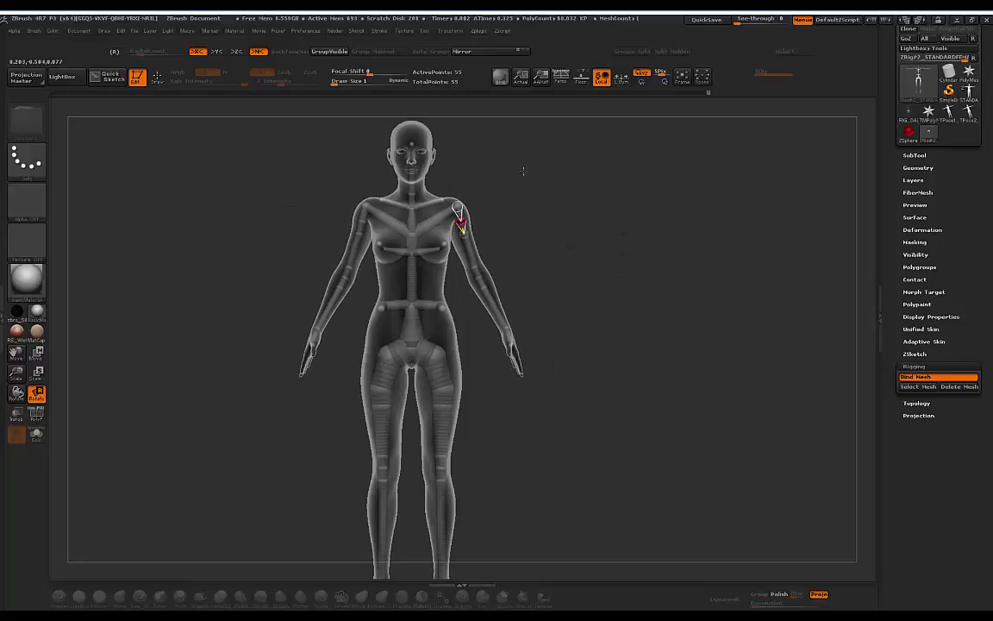
# Disable symmetry, swing the figure's left thigh slightly forward and bend the knee so the lower leg angles back.
pyautogui.moveTo(524, 168); pyautogui.dragTo(497, 173)
pyautogui.keyDown('alt'); pyautogui.moveTo(560, 197); pyautogui.dragTo(544, 131); pyautogui.keyUp('alt')
pyautogui.moveTo(596, 309); pyautogui.dragTo(571, 310)
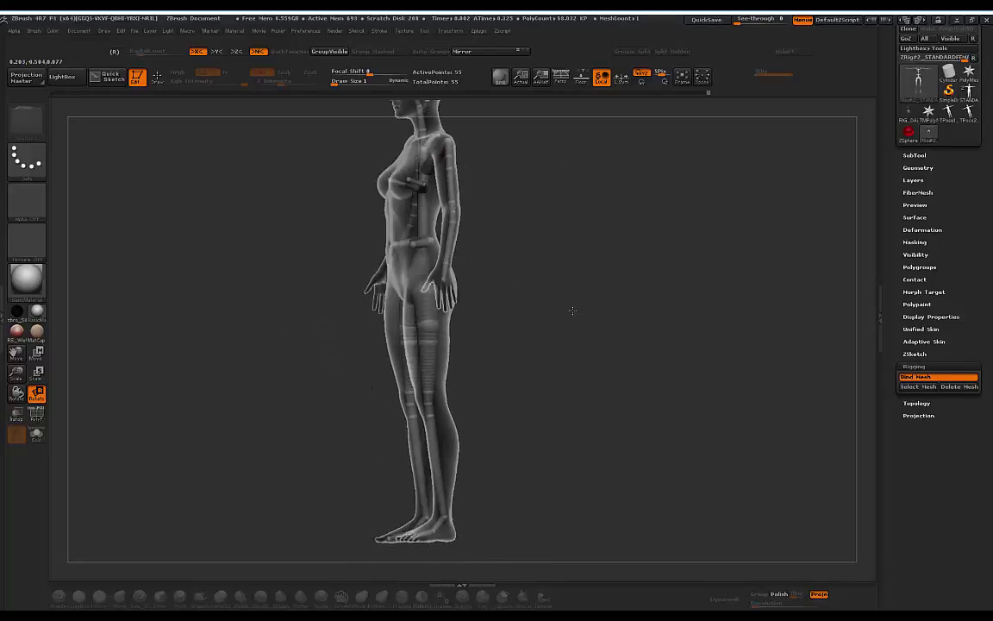
pyautogui.press('x')
pyautogui.keyDown('shift'); pyautogui.moveTo(495, 319); pyautogui.dragTo(519, 311); pyautogui.keyUp('shift')
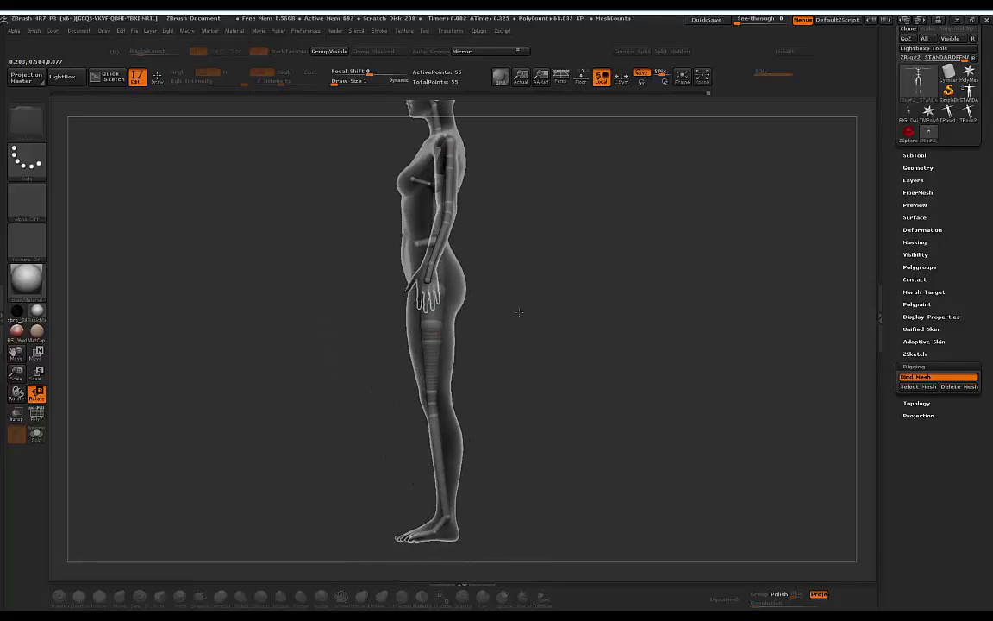
pyautogui.moveTo(438, 315); pyautogui.dragTo(425, 309)
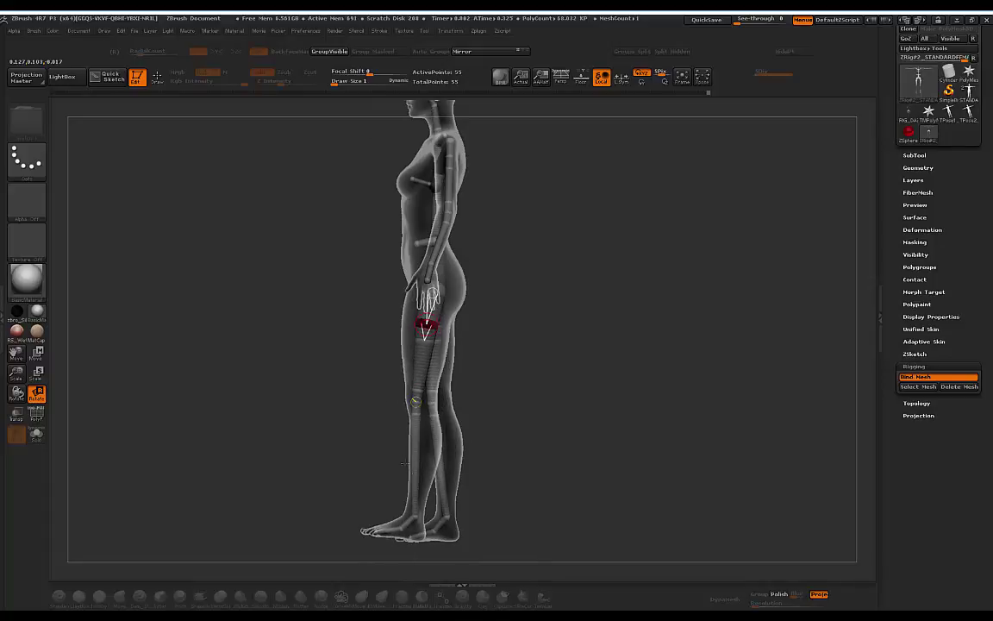
pyautogui.moveTo(418, 477); pyautogui.dragTo(447, 485)
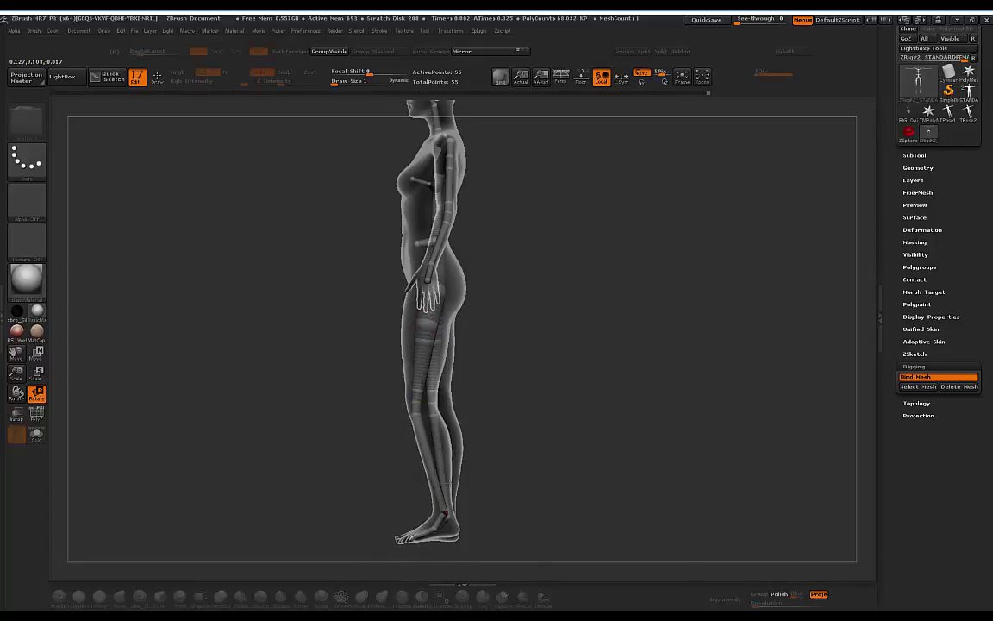
# Undo a trial rotation at the left knee and rotate the right lower leg slightly outward in the front view.
pyautogui.keyDown('shift'); pyautogui.moveTo(518, 399); pyautogui.dragTo(576, 395); pyautogui.keyUp('shift')
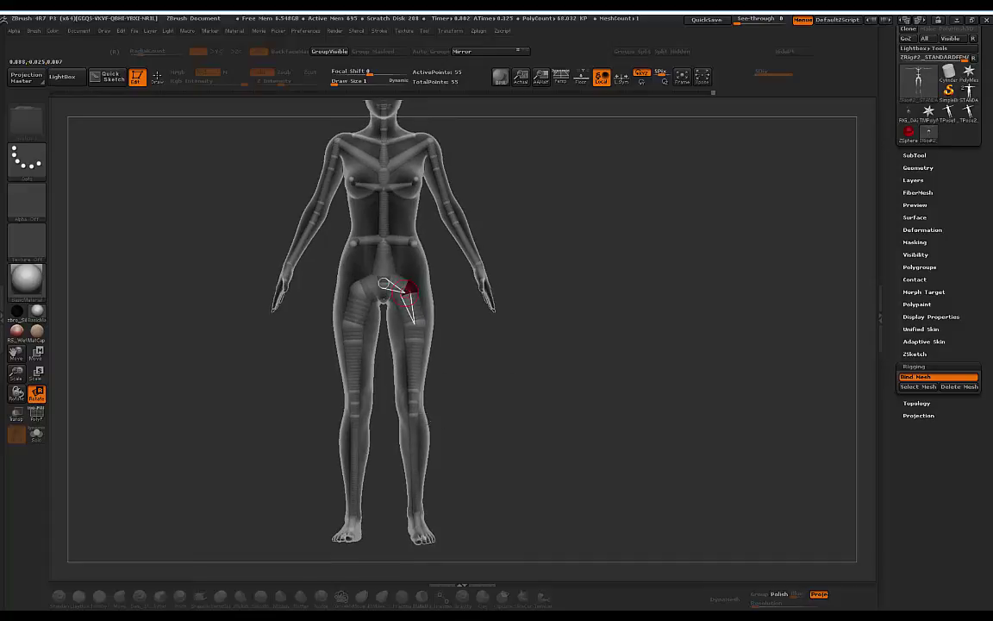
pyautogui.moveTo(466, 424); pyautogui.dragTo(465, 464)
pyautogui.moveTo(413, 402); pyautogui.dragTo(453, 398)
pyautogui.hotkey('ctrl', 'z')
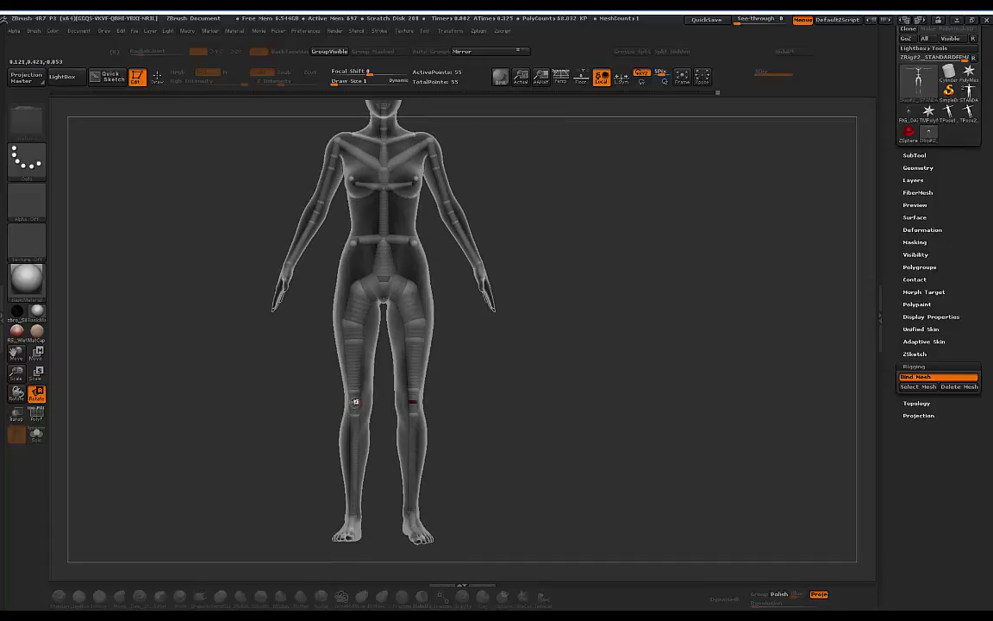
pyautogui.moveTo(355, 402)
pyautogui.mouseDown()
pyautogui.moveTo(288, 395)
pyautogui.moveTo(355, 402)
pyautogui.moveTo(341, 403)
pyautogui.mouseUp()
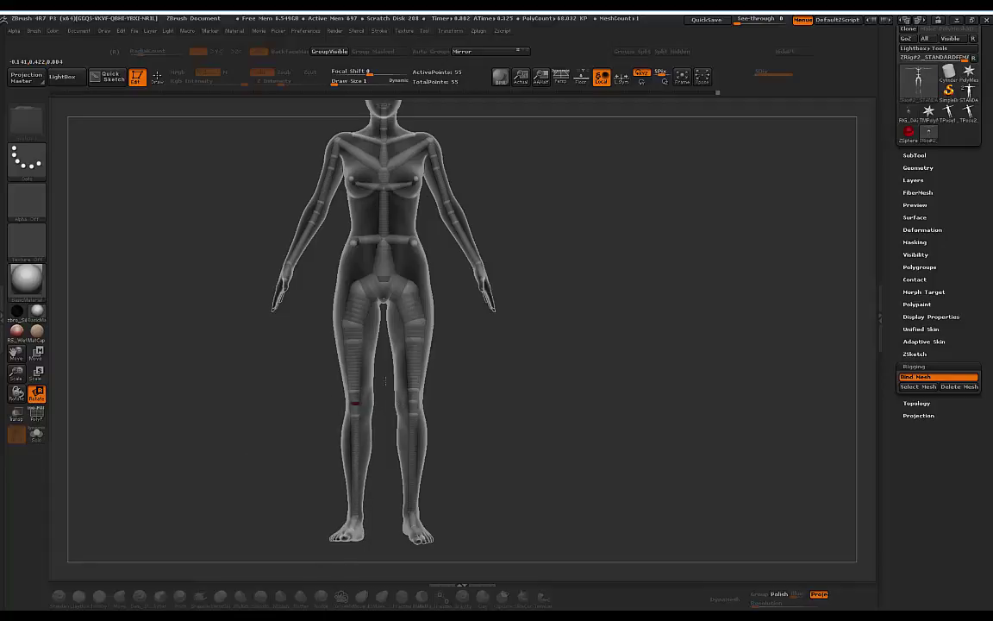
# Lean the upper body slightly toward the figure's right by rotating the spine.
pyautogui.moveTo(576, 373); pyautogui.dragTo(539, 231)
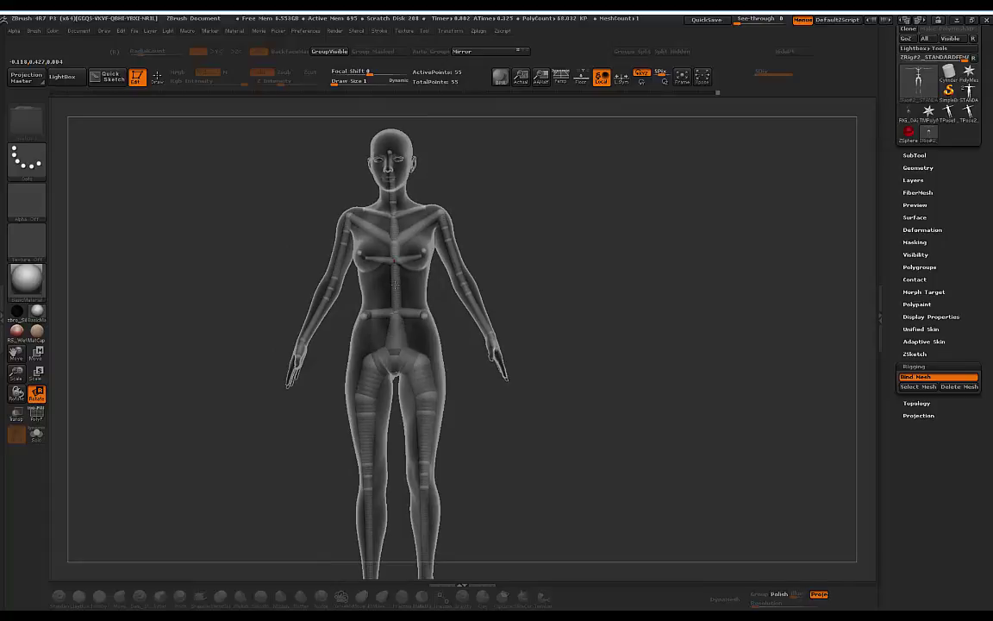
pyautogui.moveTo(395, 283); pyautogui.dragTo(394, 285)
pyautogui.hotkey('ctrl', 'z')
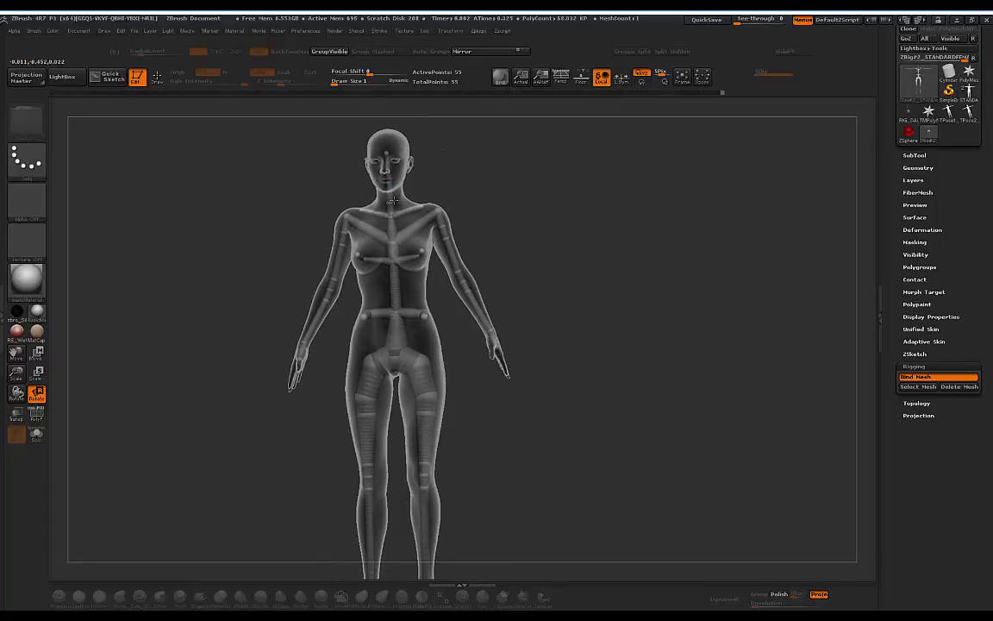
# Shift the left and right shoulder joints slightly in Move mode to adjust the tilt of the shoulders.
pyautogui.moveTo(358, 138); pyautogui.dragTo(480, 197)
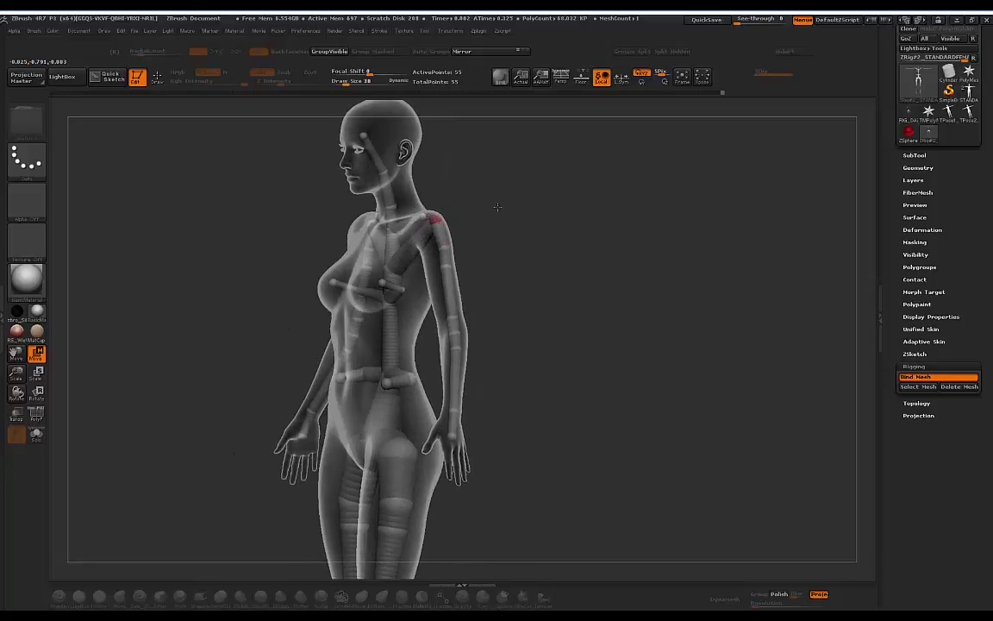
pyautogui.moveTo(496, 206); pyautogui.dragTo(550, 207)
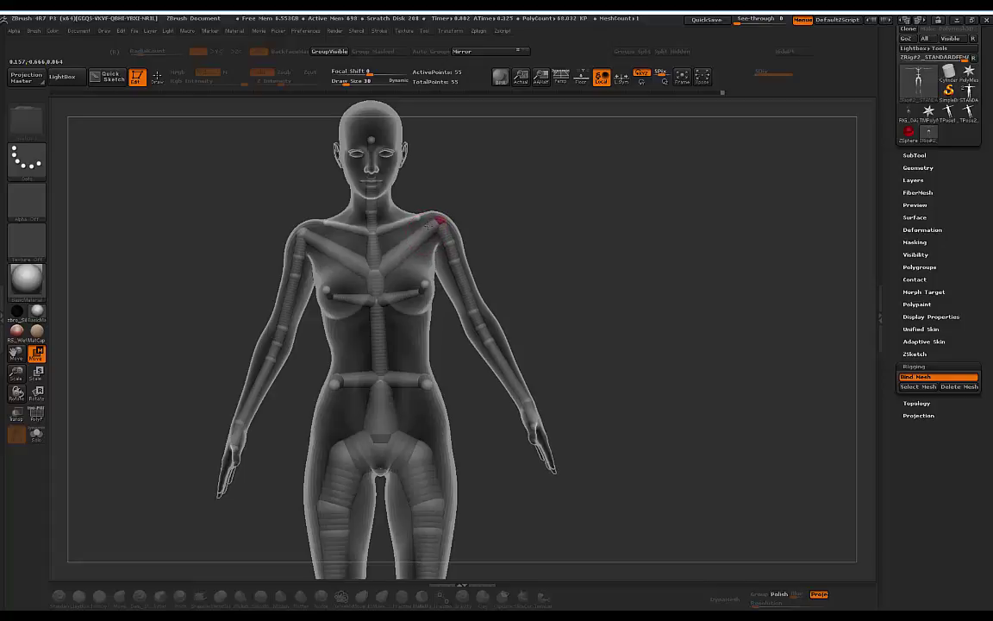
pyautogui.click(439, 223)
pyautogui.moveTo(304, 233); pyautogui.dragTo(306, 226)
pyautogui.hotkey('ctrl', 'z')
pyautogui.hotkey('ctrl', 'z')
pyautogui.click(445, 238)
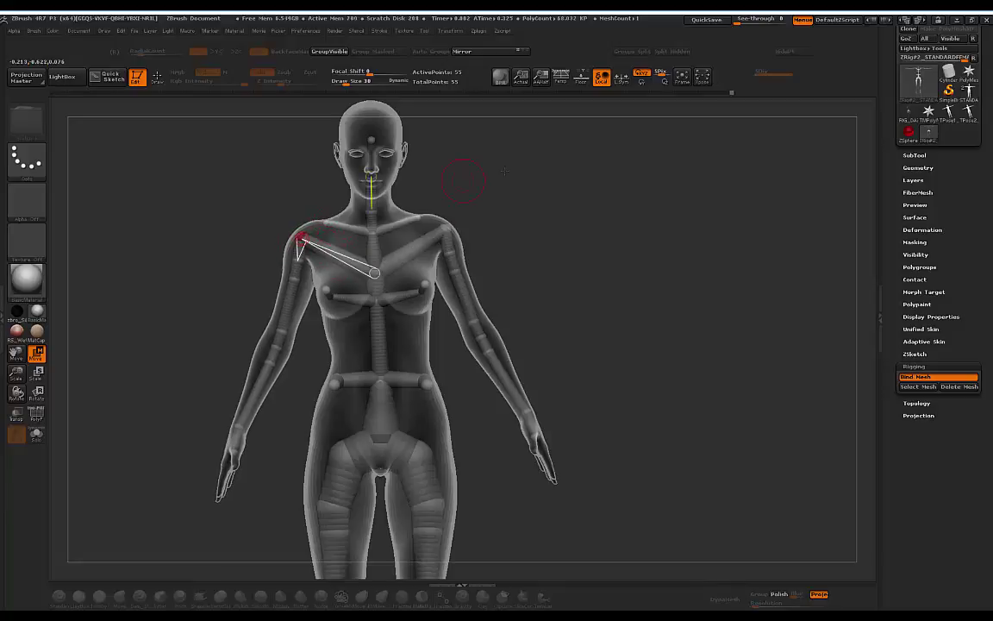
# Try to rotate the torso at the spine in Rotate mode, and undo the attempt.
pyautogui.moveTo(504, 173); pyautogui.dragTo(429, 166)
pyautogui.moveTo(300, 467); pyautogui.dragTo(303, 439)
pyautogui.moveTo(346, 412); pyautogui.dragTo(382, 335)
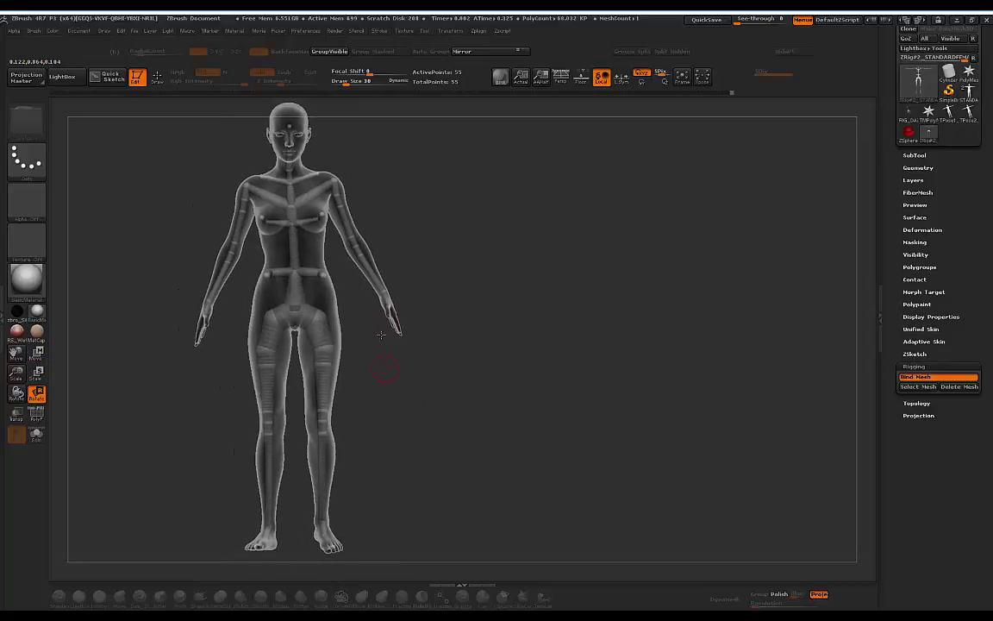
pyautogui.moveTo(429, 182); pyautogui.dragTo(404, 198)
pyautogui.moveTo(293, 250); pyautogui.dragTo(328, 273)
pyautogui.hotkey('ctrl', 'z')
pyautogui.hotkey('ctrl', 'z')
# Rotate the waist slightly and bring the figure's left arm closer to the body.
pyautogui.keyDown('alt'); pyautogui.moveTo(376, 176); pyautogui.dragTo(395, 226); pyautogui.keyUp('alt')
pyautogui.moveTo(365, 275)
pyautogui.mouseDown()
pyautogui.moveTo(314, 274)
pyautogui.moveTo(369, 269)
pyautogui.mouseUp()
pyautogui.moveTo(298, 270); pyautogui.dragTo(274, 272)
pyautogui.keyDown('alt'); pyautogui.moveTo(483, 207); pyautogui.dragTo(385, 193); pyautogui.keyUp('alt')
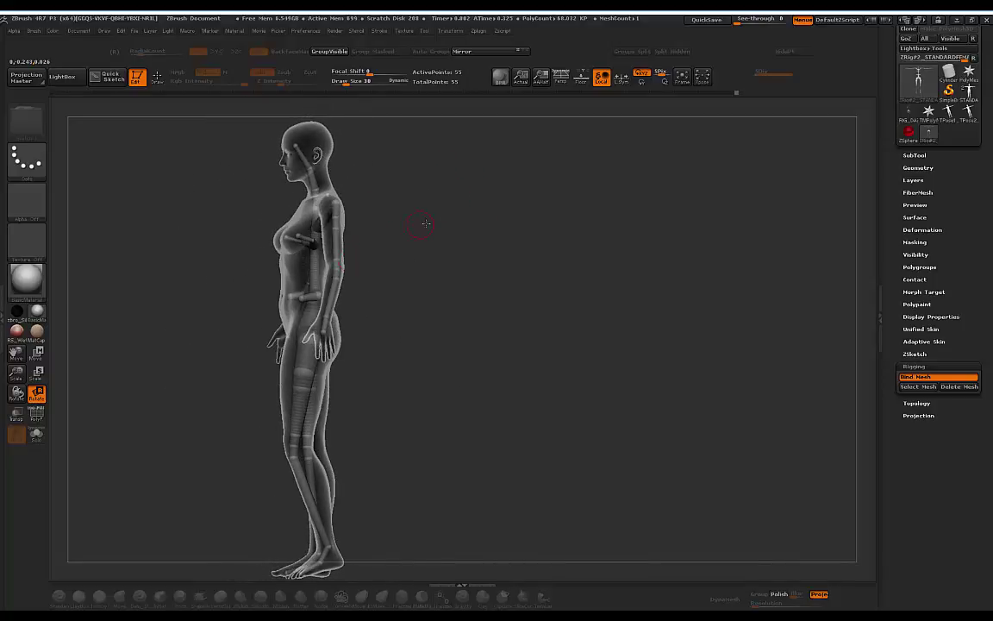
pyautogui.keyDown('shift'); pyautogui.moveTo(426, 222); pyautogui.dragTo(462, 226); pyautogui.keyUp('shift')
pyautogui.moveTo(358, 214); pyautogui.dragTo(348, 220)
# Try small rotations around the figure's left shoulder, and undo them.
pyautogui.moveTo(441, 183)
pyautogui.mouseDown()
pyautogui.moveTo(388, 184)
pyautogui.moveTo(426, 211)
pyautogui.moveTo(396, 227)
pyautogui.moveTo(371, 172)
pyautogui.moveTo(457, 189)
pyautogui.mouseUp()
pyautogui.hotkey('ctrl', 'z')
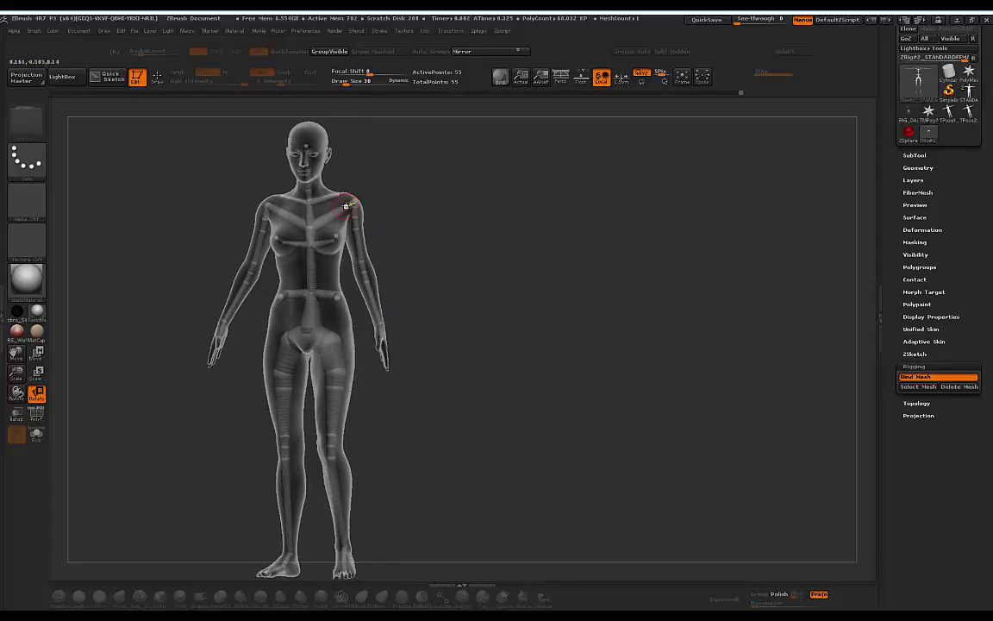
pyautogui.moveTo(346, 205); pyautogui.dragTo(348, 205)
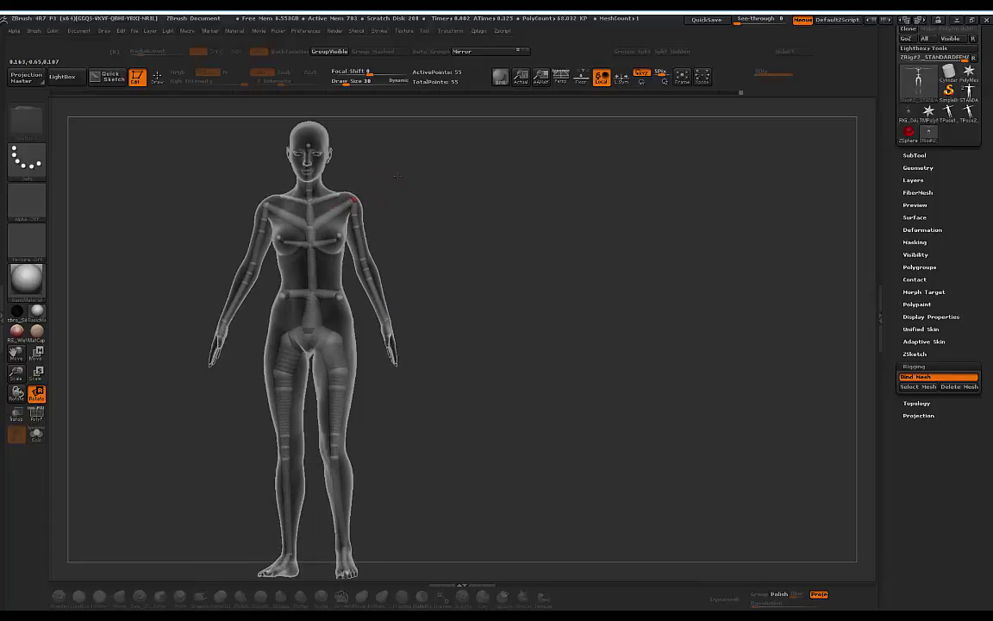
pyautogui.hotkey('ctrl', 'z')
# Rotate the right shoulder slightly and tilt the head toward the figure's right at the neck.
pyautogui.moveTo(268, 205); pyautogui.dragTo(230, 193)
pyautogui.moveTo(309, 183); pyautogui.dragTo(283, 184)
pyautogui.moveTo(355, 154); pyautogui.dragTo(342, 310)
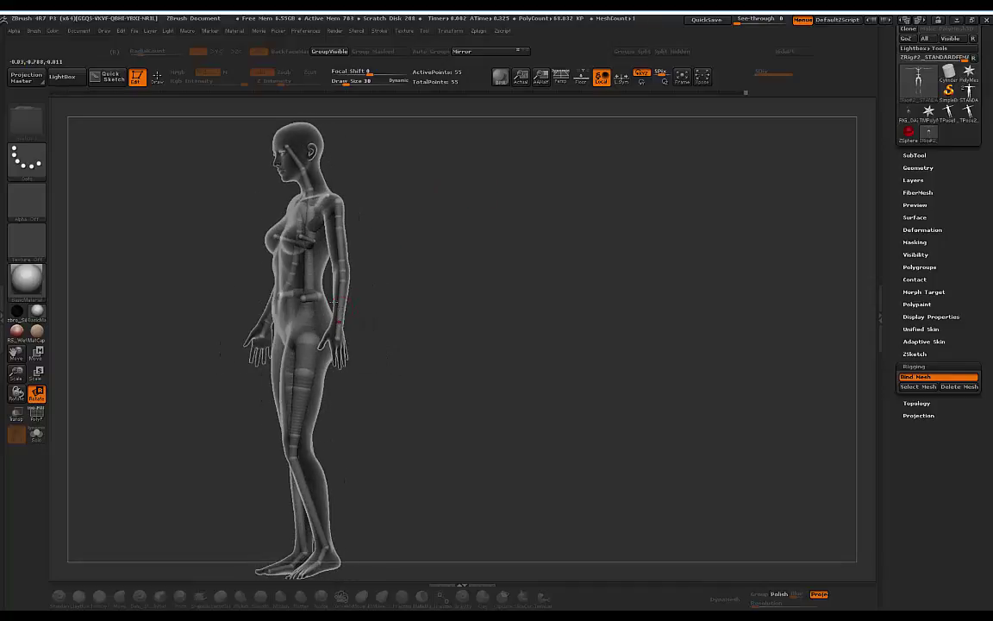
# Swing the figure's right leg back from the thigh and adjust the lower leg in the side view.
pyautogui.moveTo(393, 264); pyautogui.dragTo(465, 257)
pyautogui.moveTo(370, 347); pyautogui.dragTo(414, 386)
pyautogui.moveTo(371, 468)
pyautogui.mouseDown()
pyautogui.moveTo(356, 467)
pyautogui.moveTo(365, 474)
pyautogui.mouseUp()
pyautogui.moveTo(369, 334); pyautogui.dragTo(355, 343)
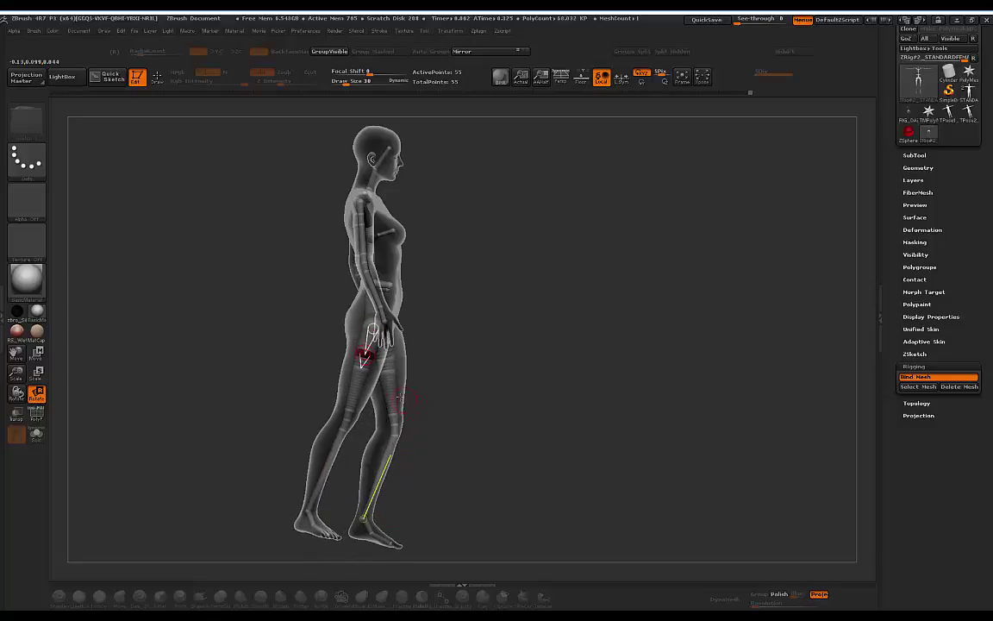
# Rotate the left leg at the thigh and knee so it stands forward and out to the figure's left.
pyautogui.moveTo(443, 343); pyautogui.dragTo(359, 352)
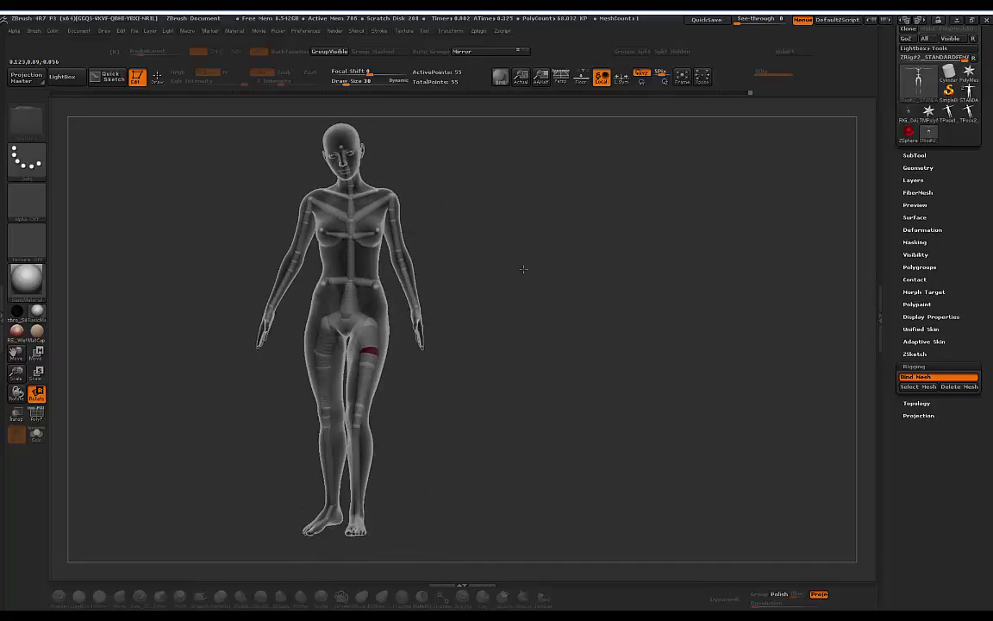
pyautogui.moveTo(523, 268); pyautogui.dragTo(371, 340)
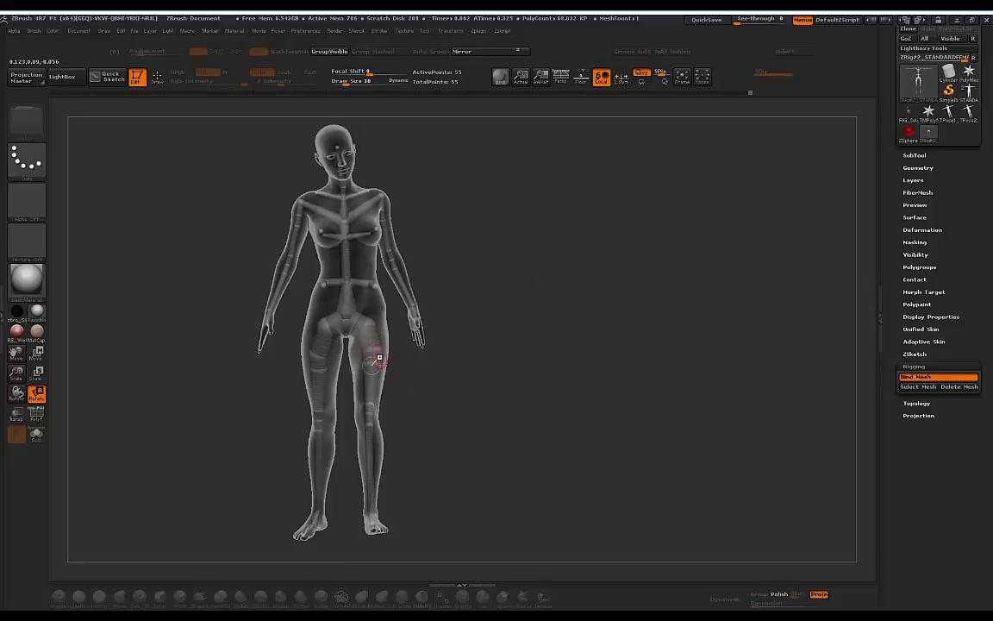
pyautogui.moveTo(380, 416); pyautogui.dragTo(370, 413)
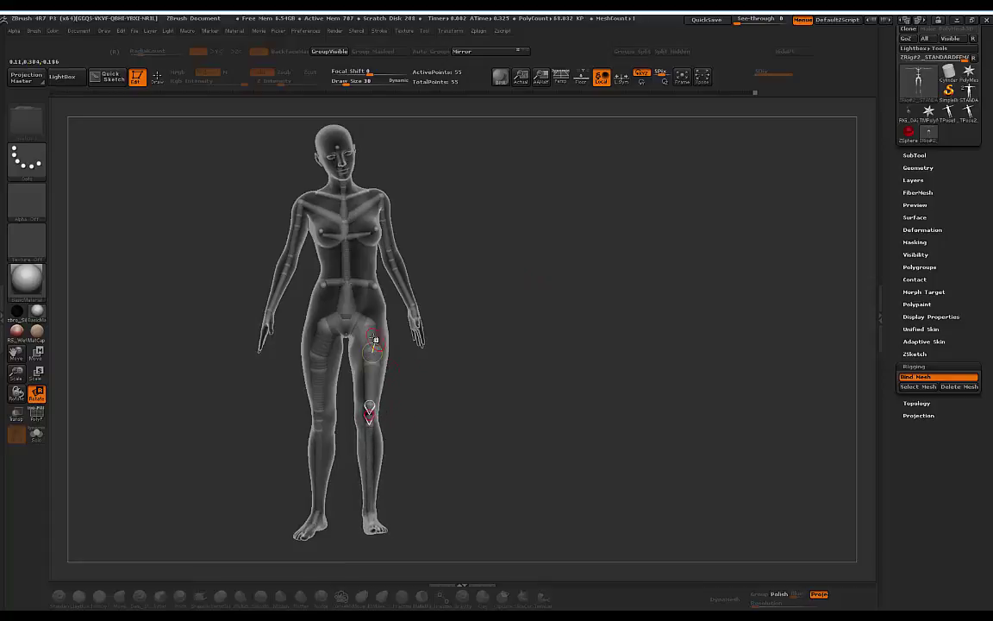
pyautogui.moveTo(376, 342)
pyautogui.mouseDown()
pyautogui.moveTo(369, 346)
pyautogui.moveTo(376, 338)
pyautogui.mouseUp()
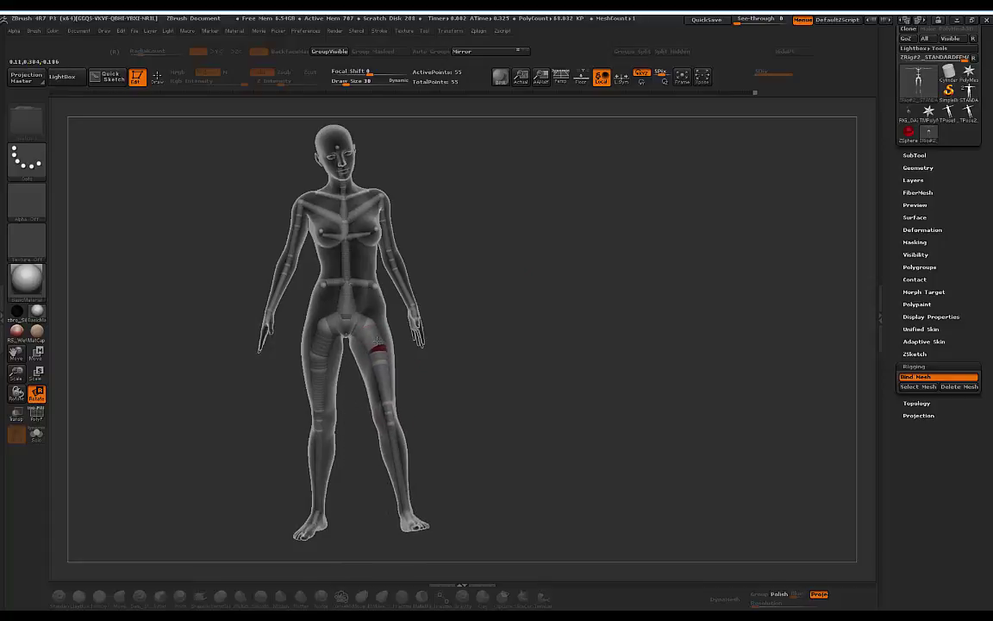
# Refine the angle of the left lower leg and rotate the left foot at the ankle.
pyautogui.moveTo(529, 271); pyautogui.dragTo(457, 268)
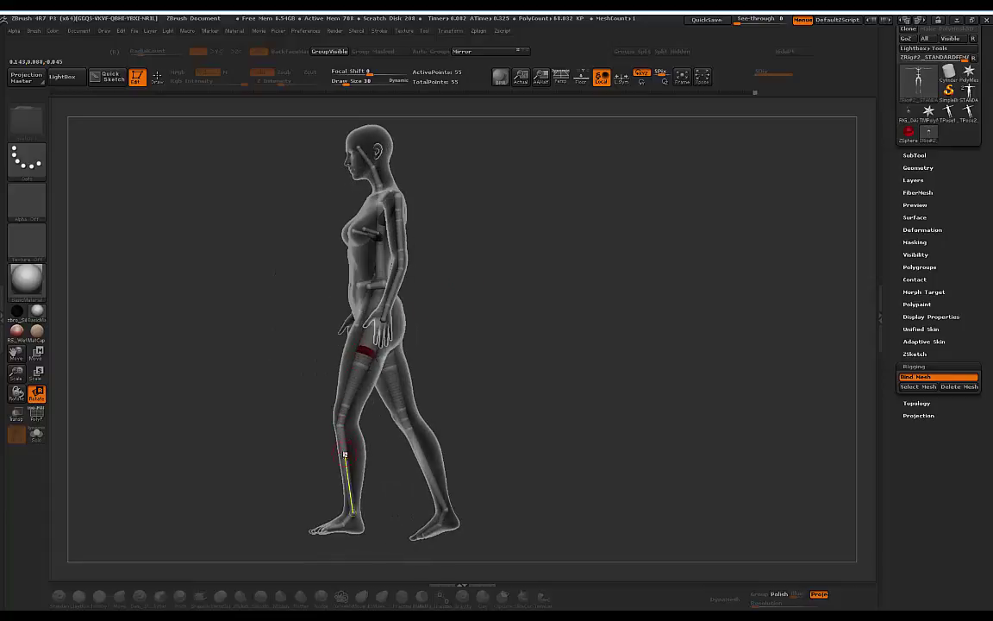
pyautogui.moveTo(345, 454); pyautogui.dragTo(341, 454)
pyautogui.moveTo(435, 300); pyautogui.dragTo(463, 231)
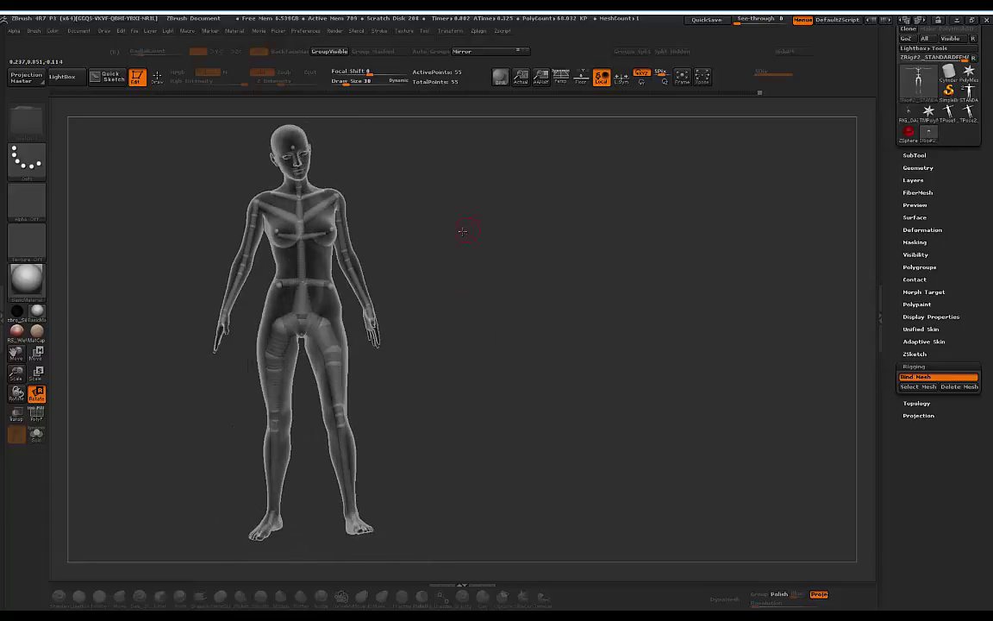
pyautogui.moveTo(358, 518); pyautogui.dragTo(352, 522)
pyautogui.moveTo(446, 384); pyautogui.dragTo(497, 230)
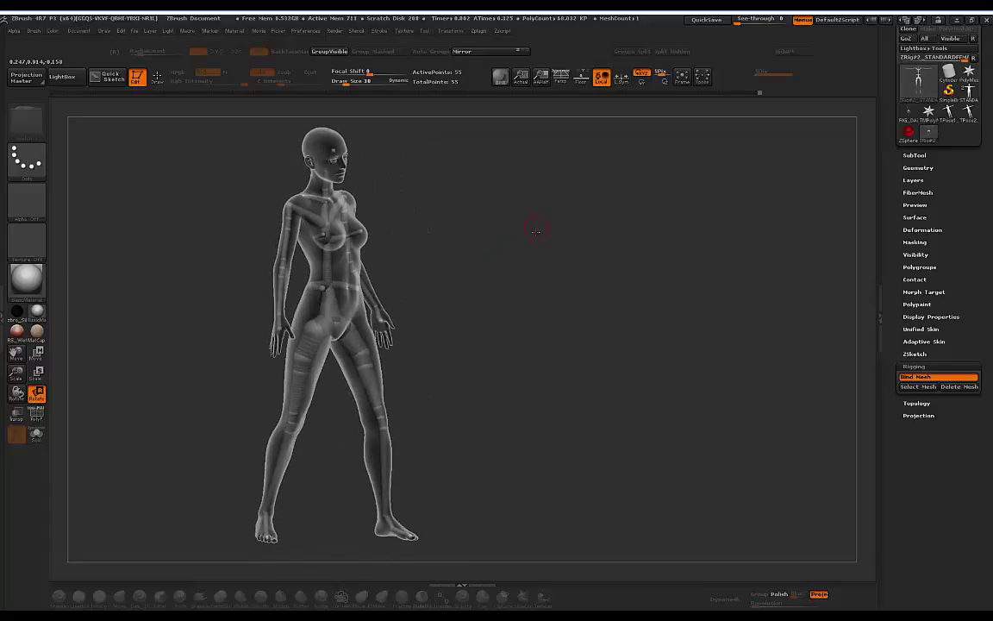